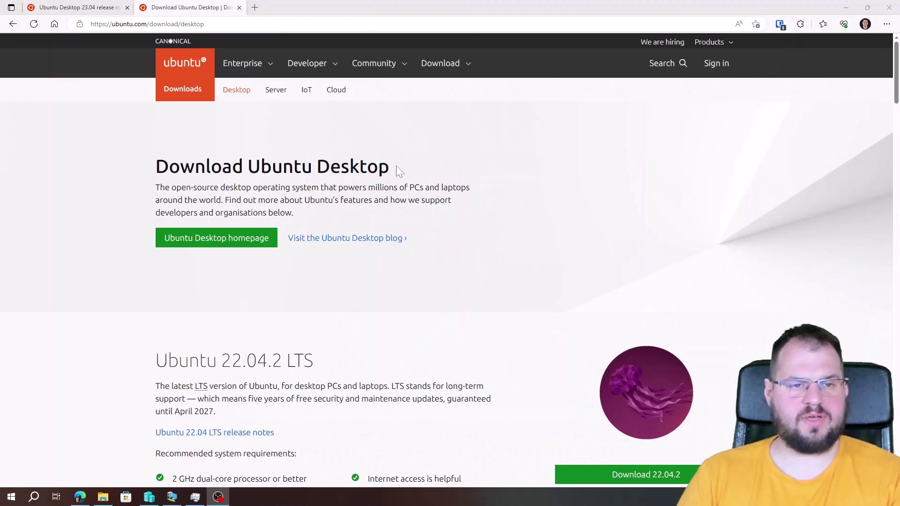
# Highlight the version number in the Ubuntu 23.04 heading, then clear the highlight
pyautogui.scroll(-8, 468, 243)
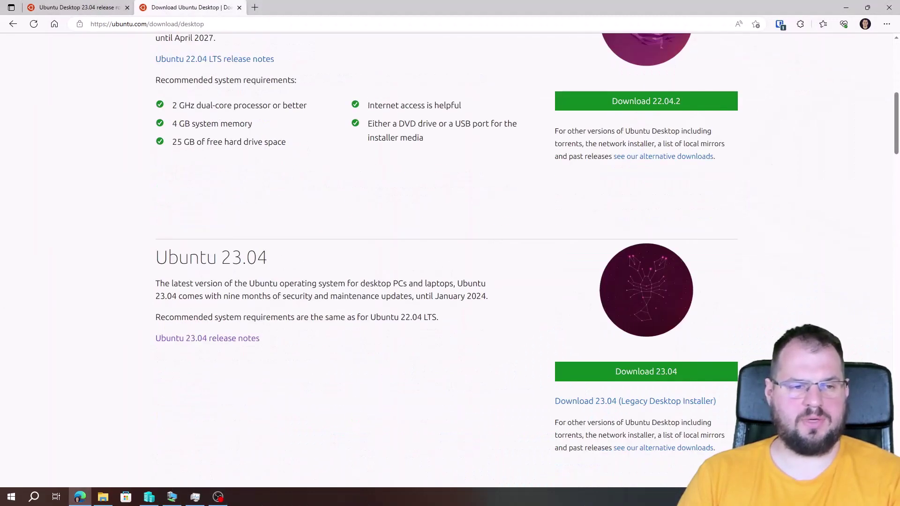
pyautogui.moveTo(221, 258); pyautogui.dragTo(247, 263)
pyautogui.click(281, 265)
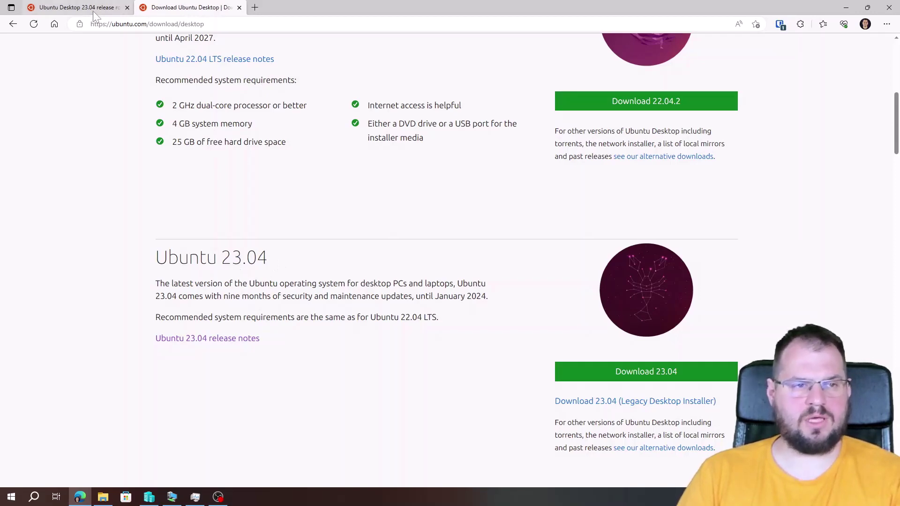
# In the 23.04 release roundup, find Azure AD authentication and open 'our blog' in a background tab
pyautogui.click(79, 7)
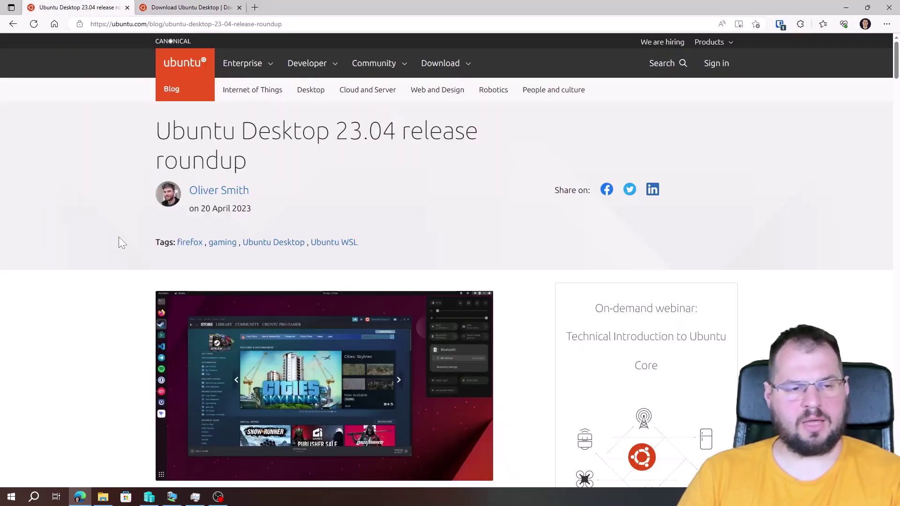
pyautogui.scroll(-10, 124, 249)
pyautogui.scroll(-5, 106, 266)
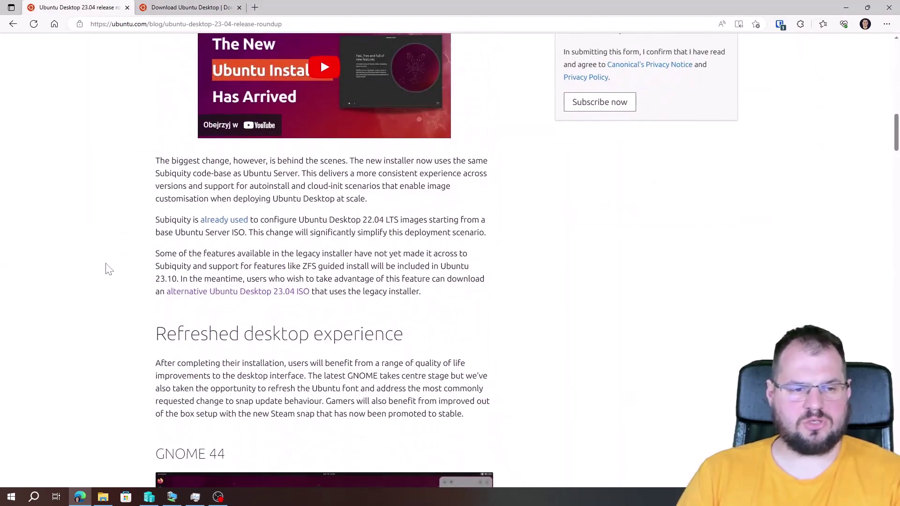
pyautogui.scroll(6, 106, 267)
pyautogui.scroll(-7, 107, 268)
pyautogui.scroll(-4, 231, 265)
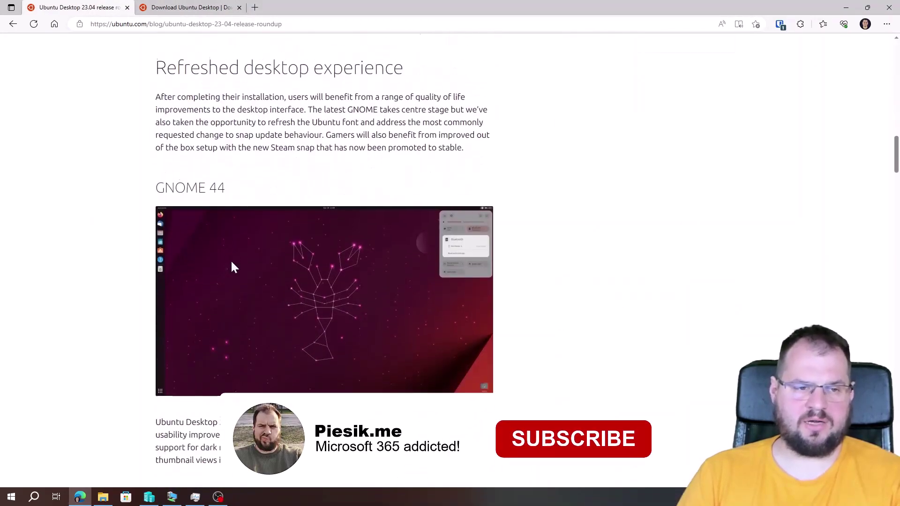
pyautogui.scroll(-2, 114, 209)
pyautogui.scroll(-15, 113, 209)
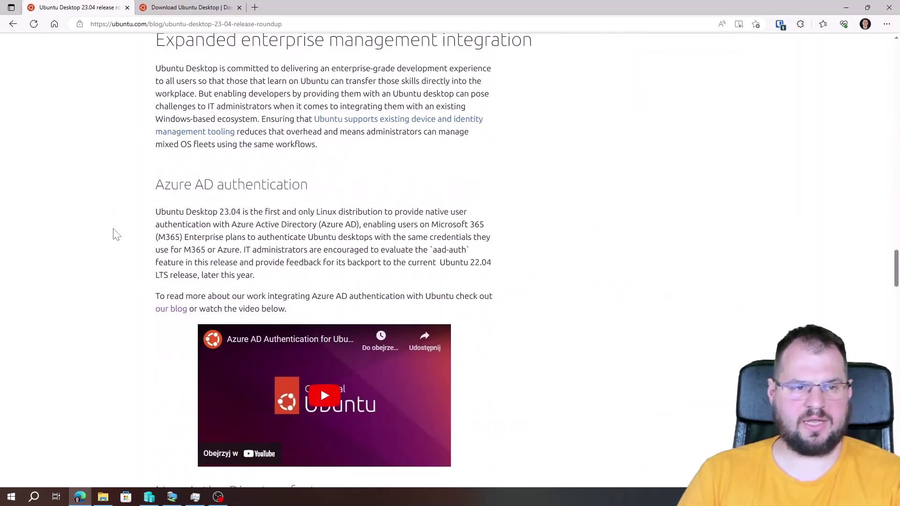
pyautogui.moveTo(156, 185); pyautogui.dragTo(300, 185)
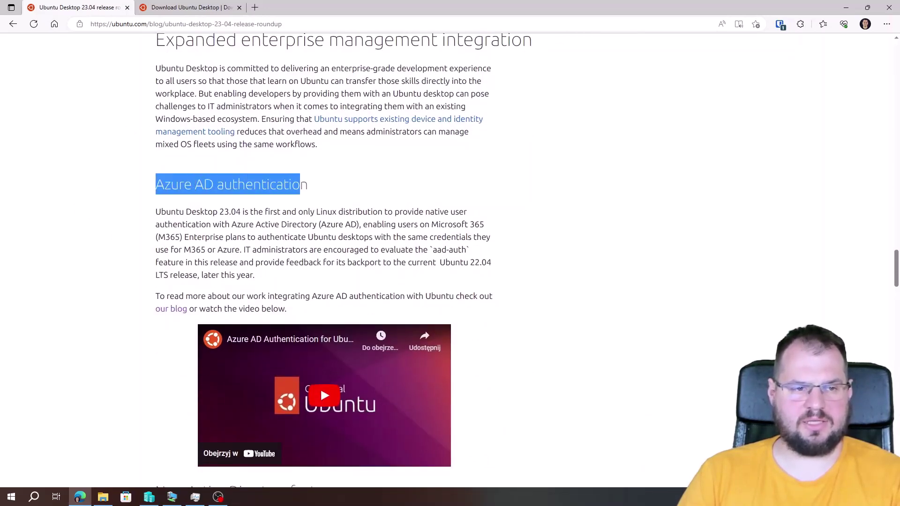
pyautogui.click(314, 188)
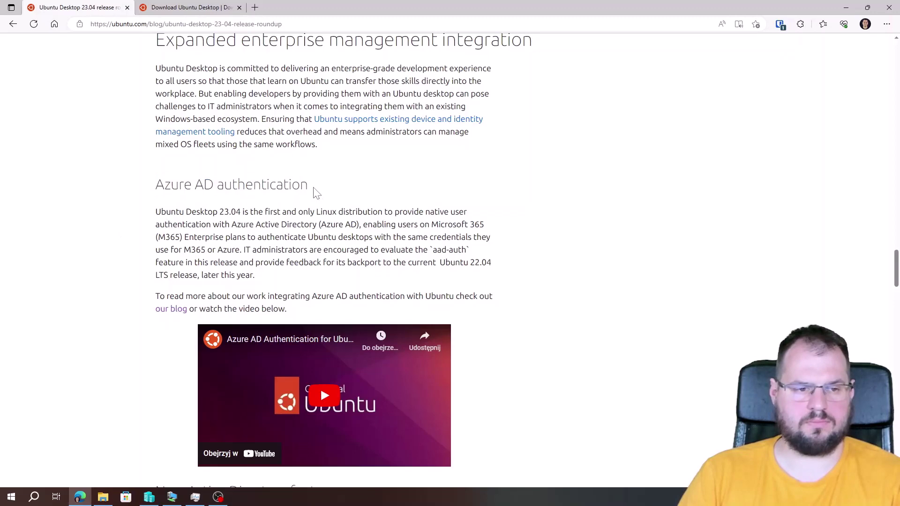
pyautogui.scroll(-2, 61, 212)
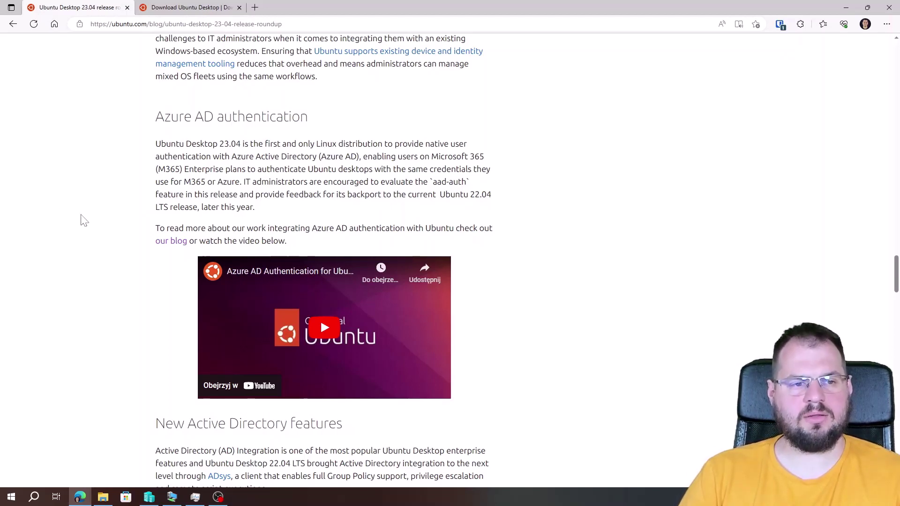
pyautogui.middleClick(173, 242)
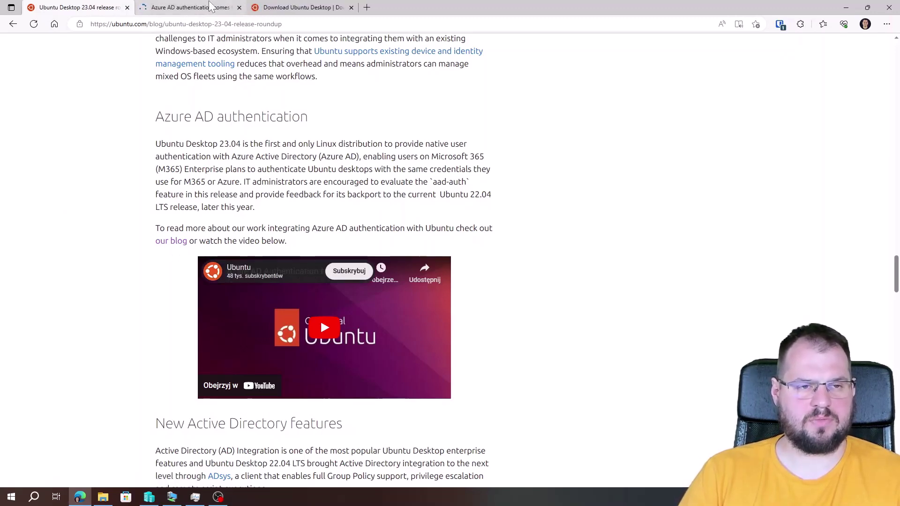
# Follow the Azure AD blog post's 'public preview' link to the ubuntu/aad-auth GitHub repository
pyautogui.click(203, 10)
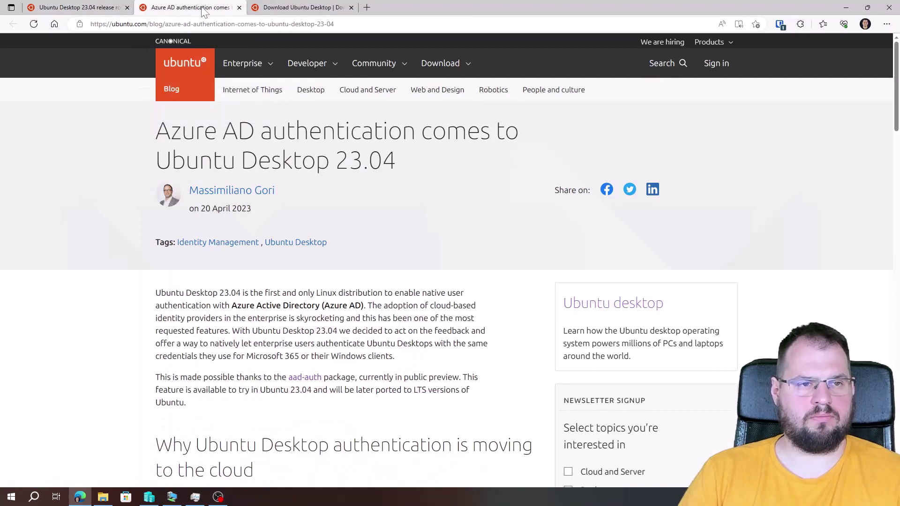
pyautogui.scroll(-7, 265, 296)
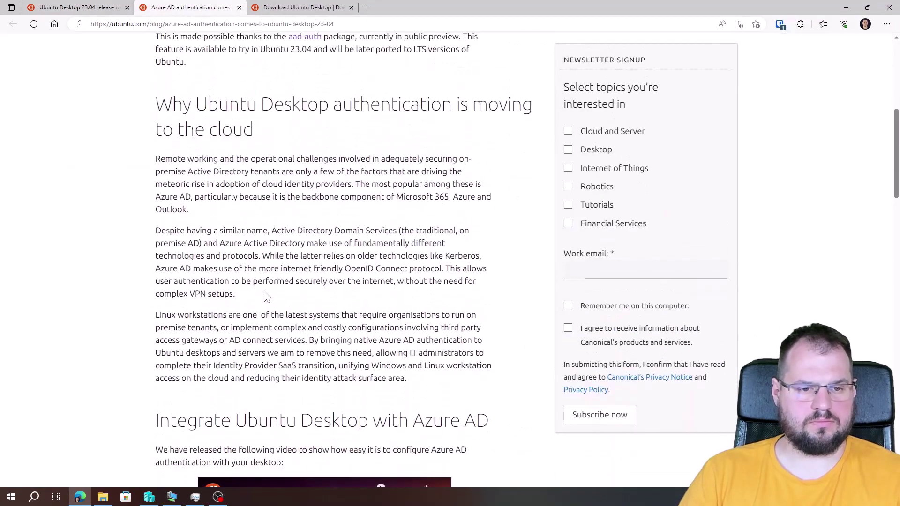
pyautogui.scroll(-12, 264, 296)
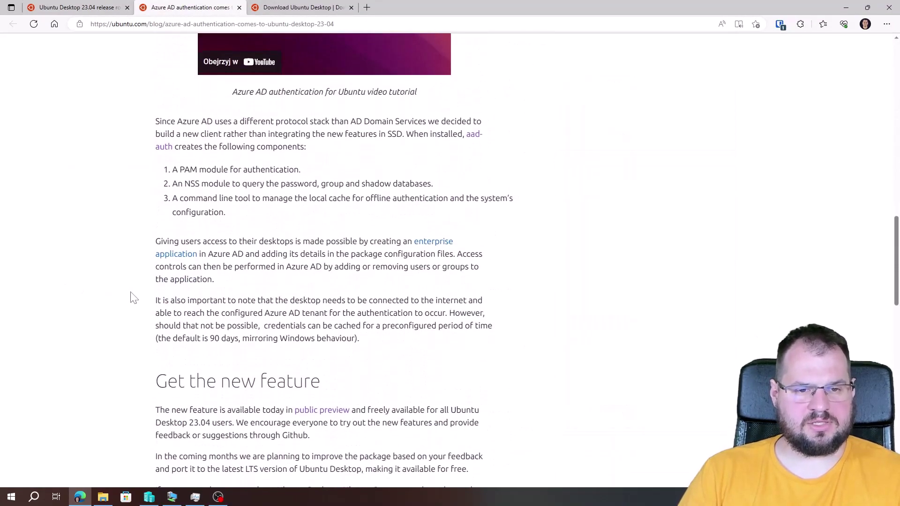
pyautogui.scroll(-3, 134, 298)
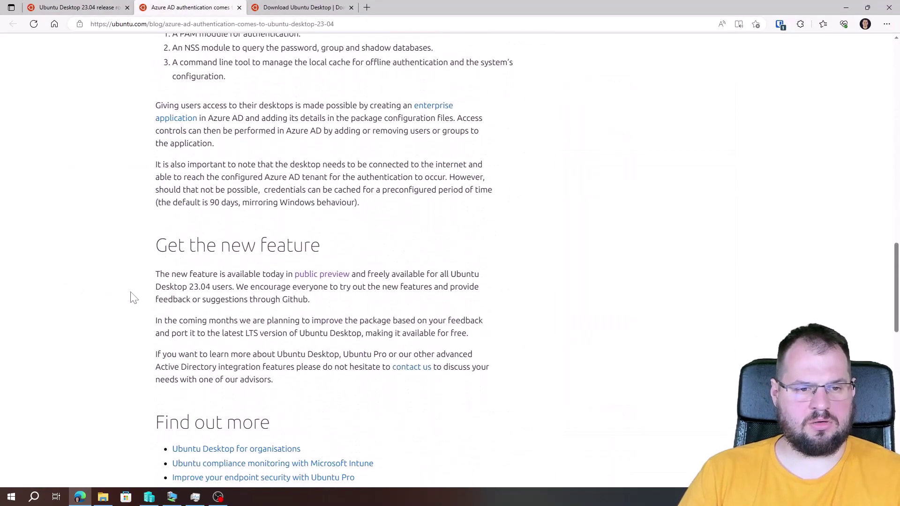
pyautogui.middleClick(337, 277)
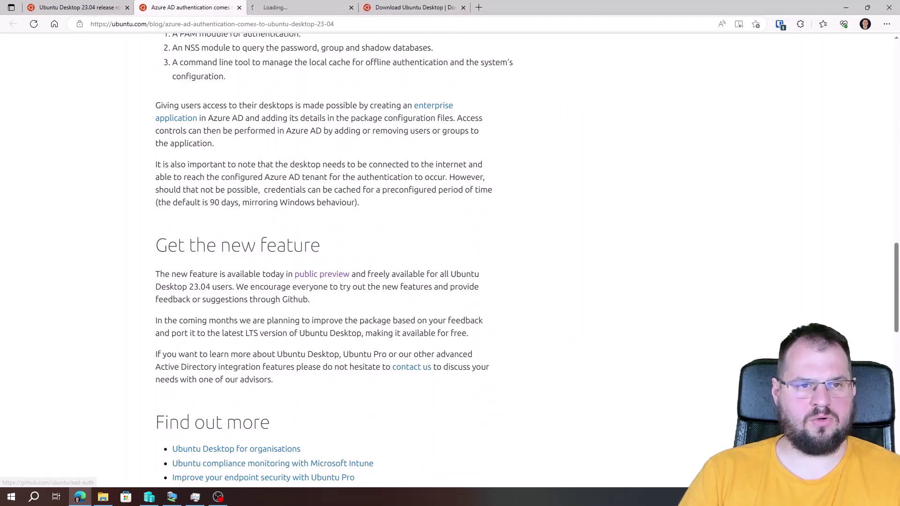
pyautogui.click(309, 8)
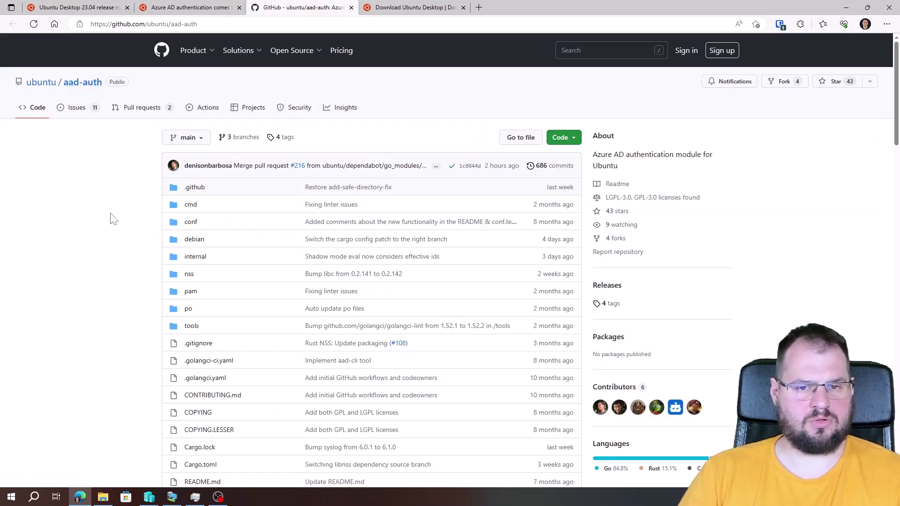
# Review the README's Installation section and its sudo apt install libpam-aad libnss-aad command
pyautogui.scroll(-10, 117, 221)
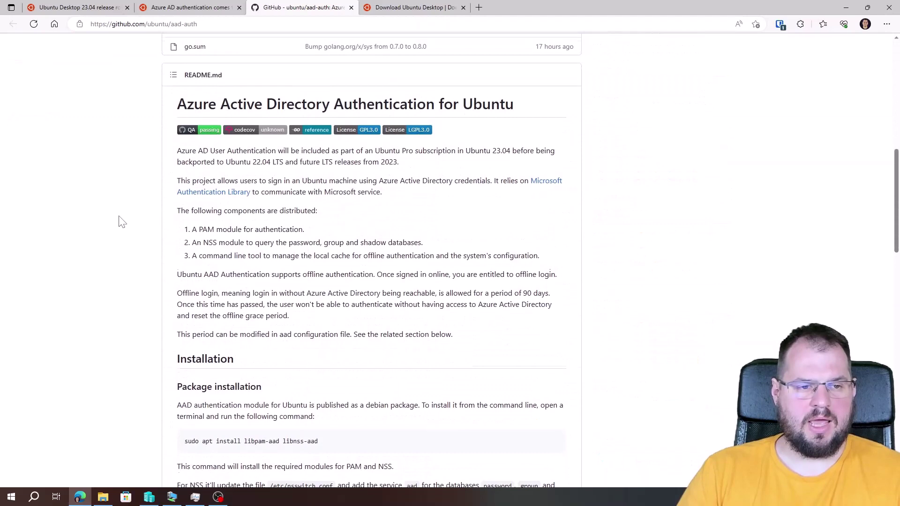
pyautogui.scroll(-5, 121, 221)
pyautogui.moveTo(184, 230); pyautogui.dragTo(338, 240)
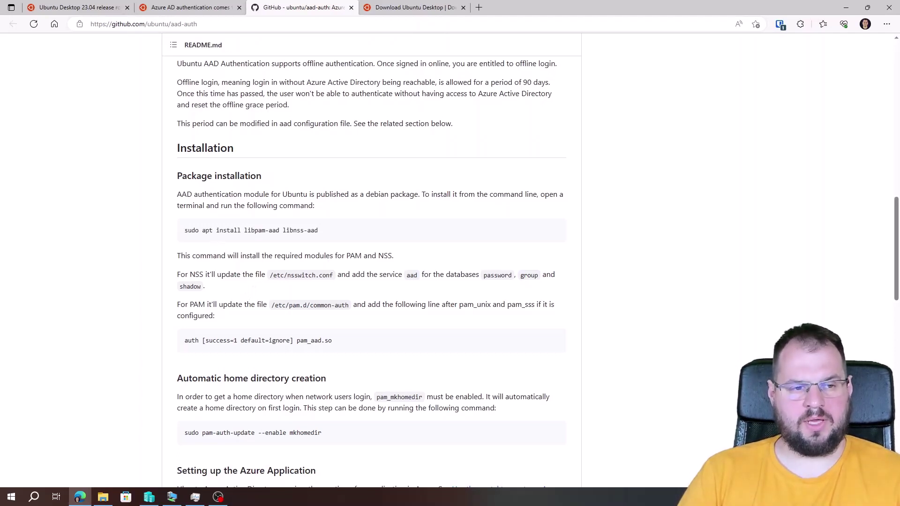
pyautogui.moveTo(184, 230); pyautogui.dragTo(332, 237)
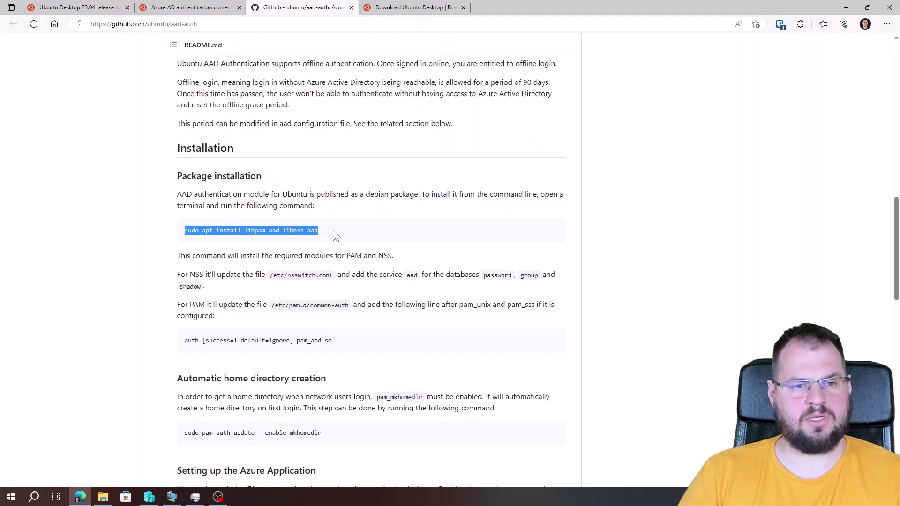
pyautogui.click(336, 236)
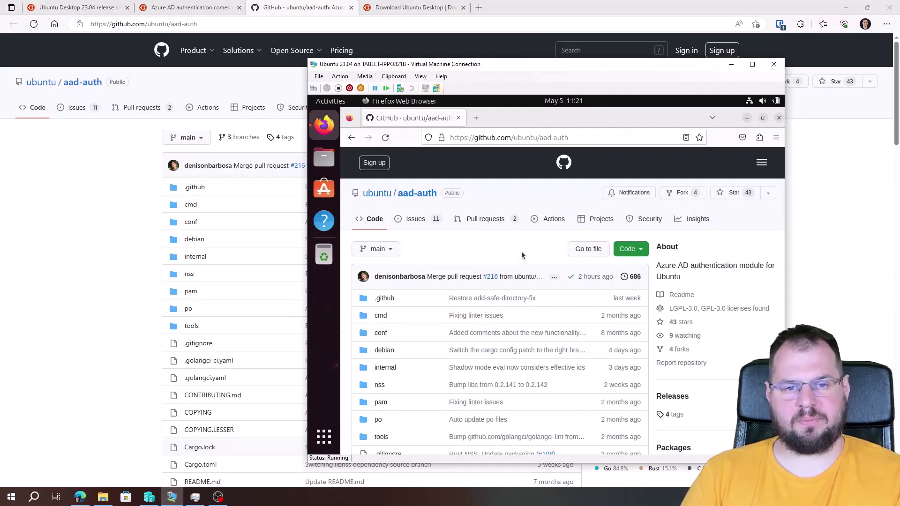
pyautogui.scroll(-8, 521, 251)
pyautogui.scroll(-10, 515, 272)
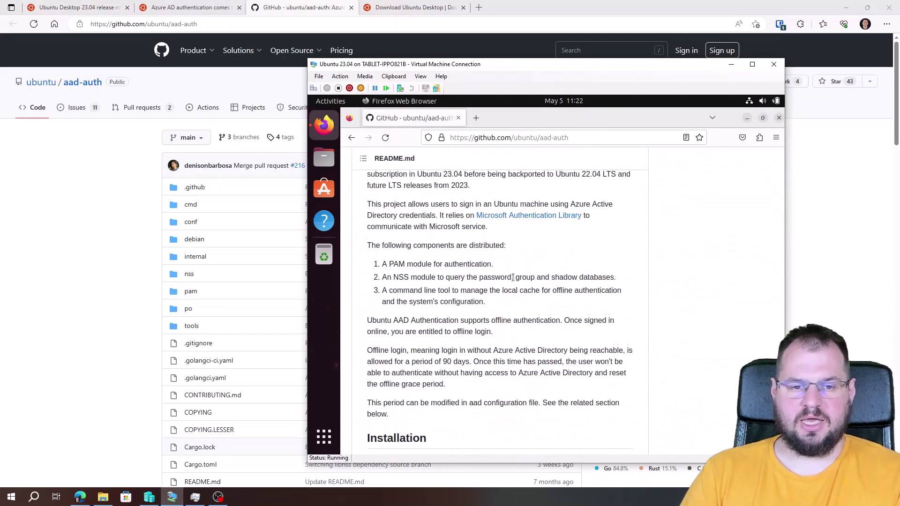
pyautogui.moveTo(520, 266); pyautogui.dragTo(437, 268)
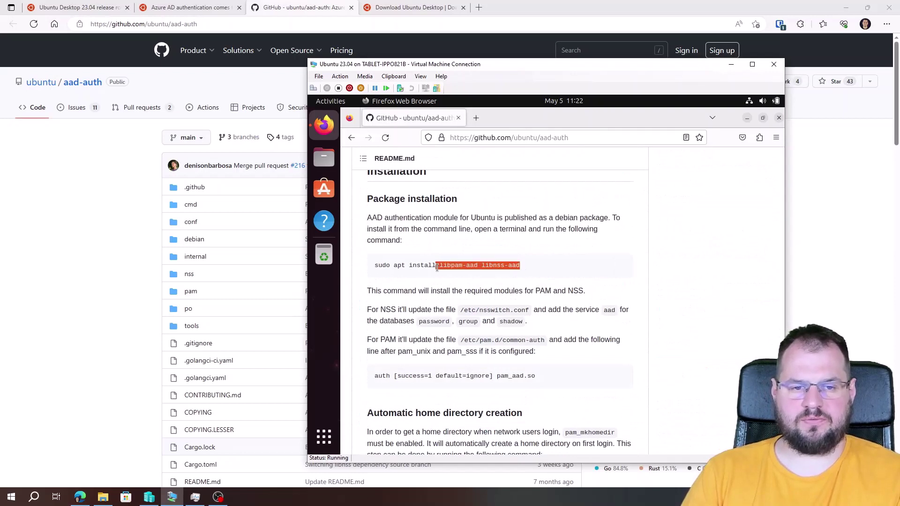
pyautogui.click(445, 266)
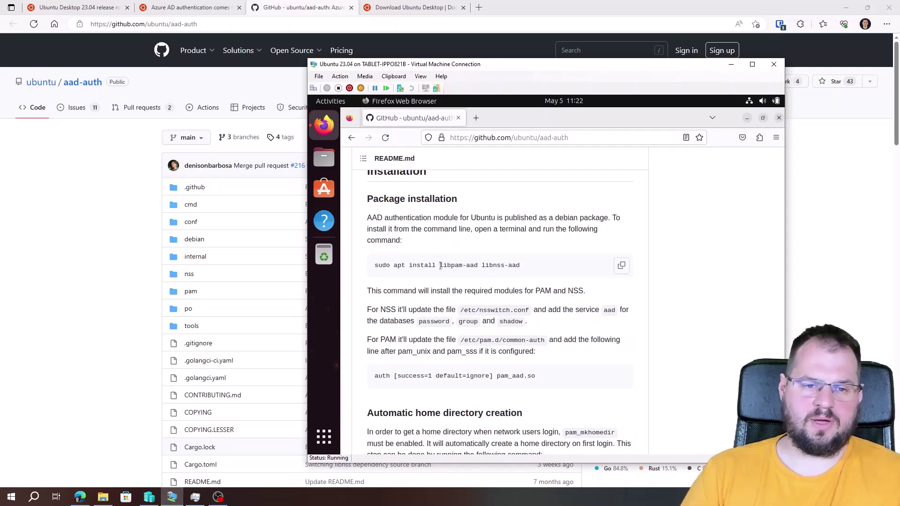
pyautogui.moveTo(440, 266); pyautogui.dragTo(527, 266)
pyautogui.click(529, 266)
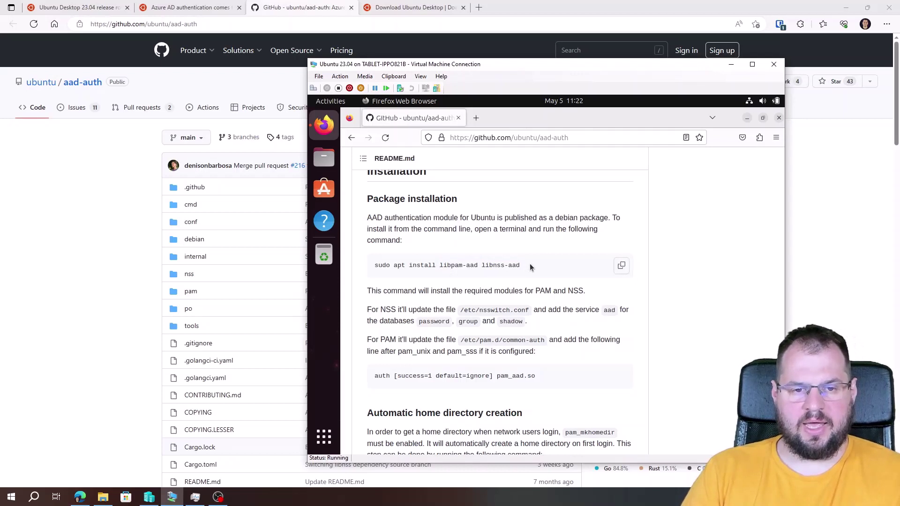
pyautogui.moveTo(529, 264); pyautogui.dragTo(548, 266)
pyautogui.click(447, 265)
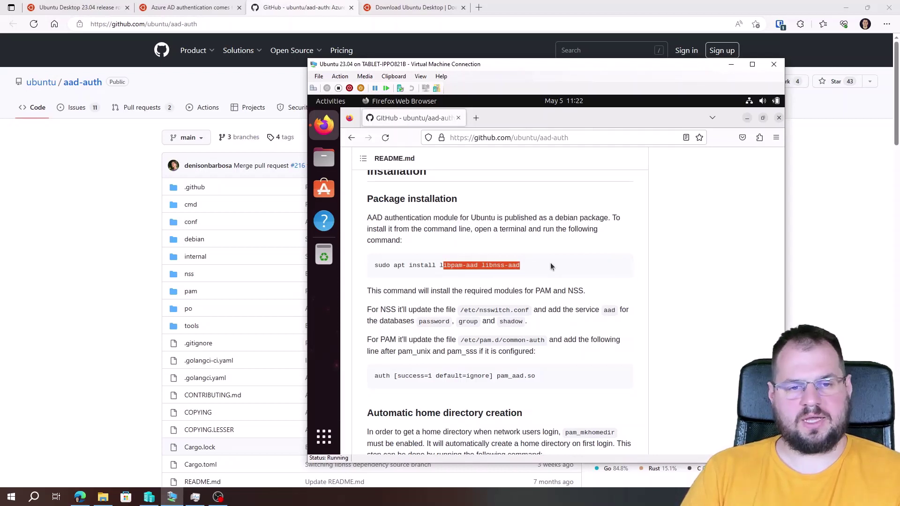
pyautogui.click(545, 266)
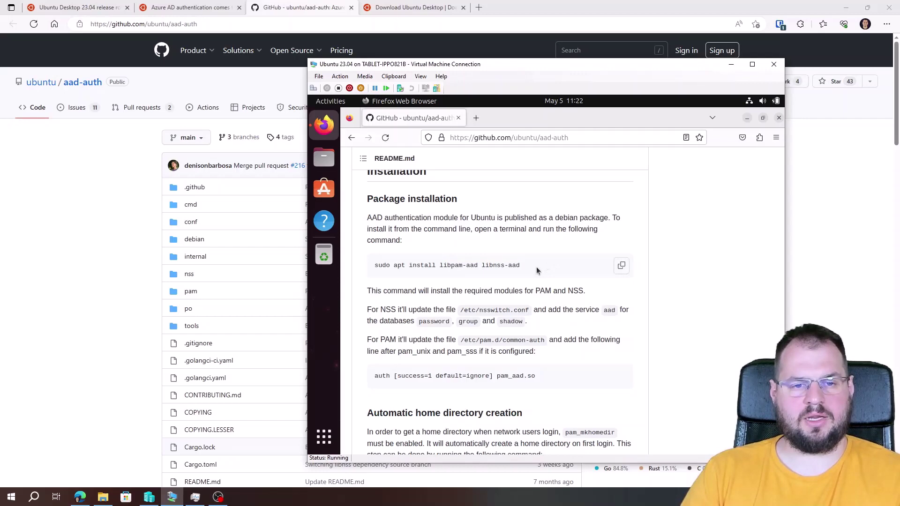
pyautogui.scroll(15, 537, 272)
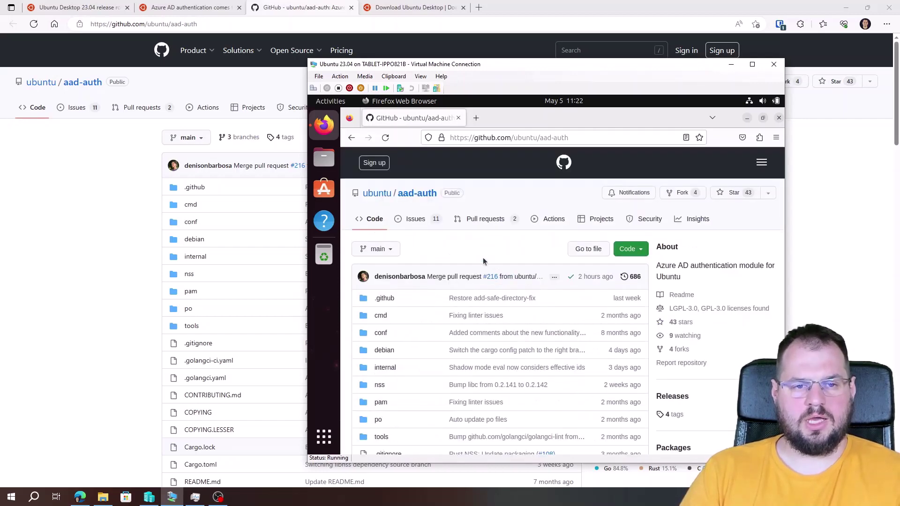
# Open the closed issue about sudo failing for AAD users in the repository's issues
pyautogui.click(421, 223)
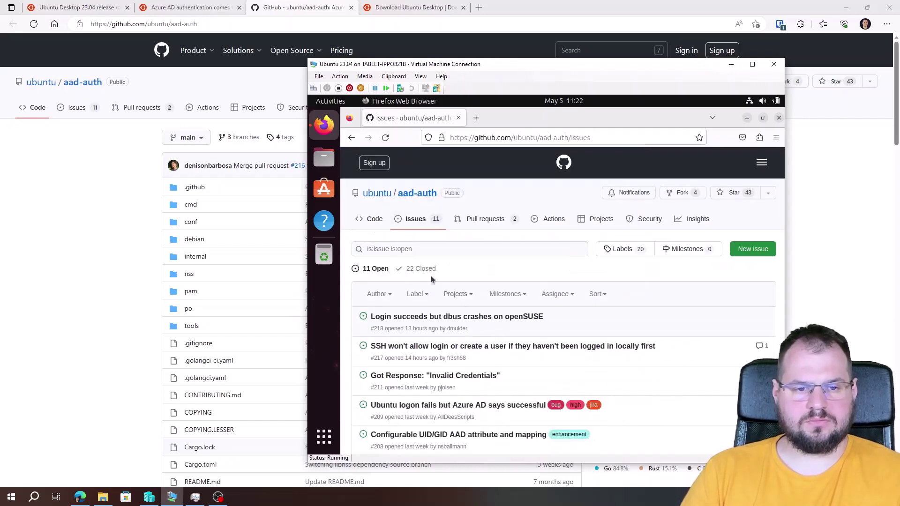
pyautogui.click(421, 269)
pyautogui.scroll(-5, 552, 330)
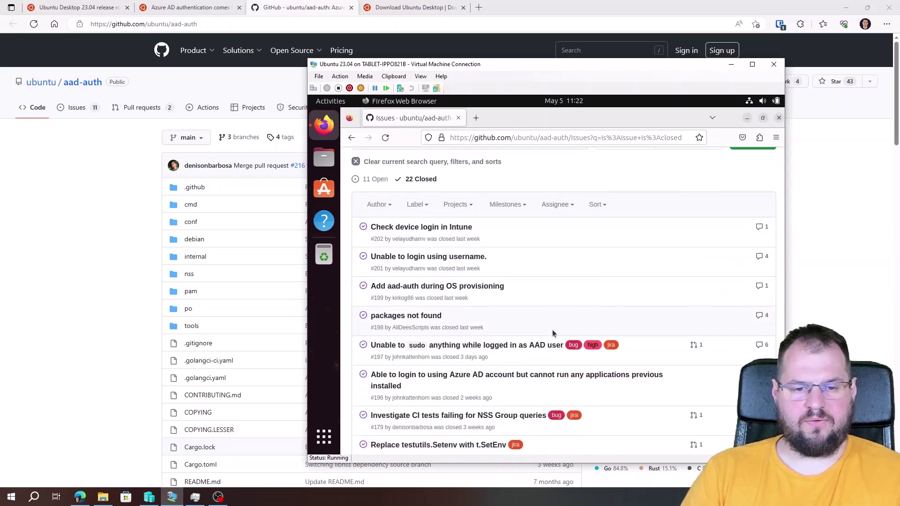
pyautogui.moveTo(498, 291)
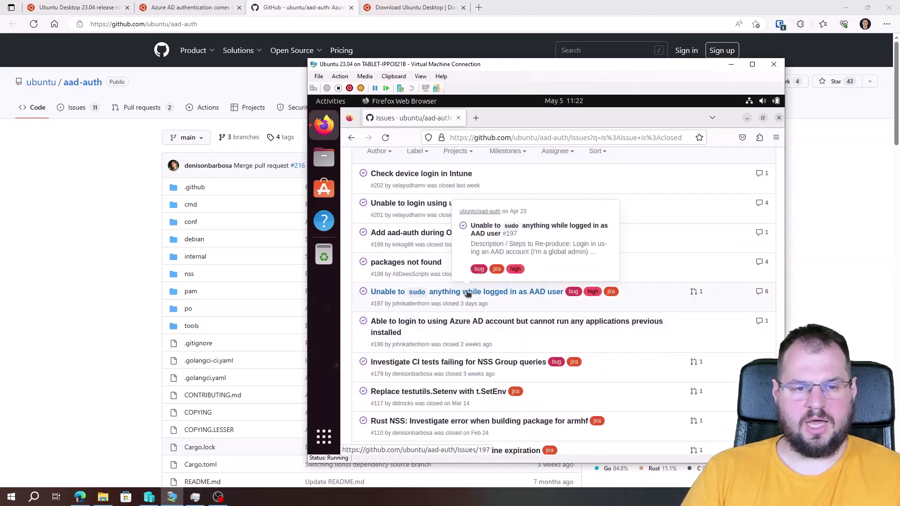
pyautogui.click(540, 292)
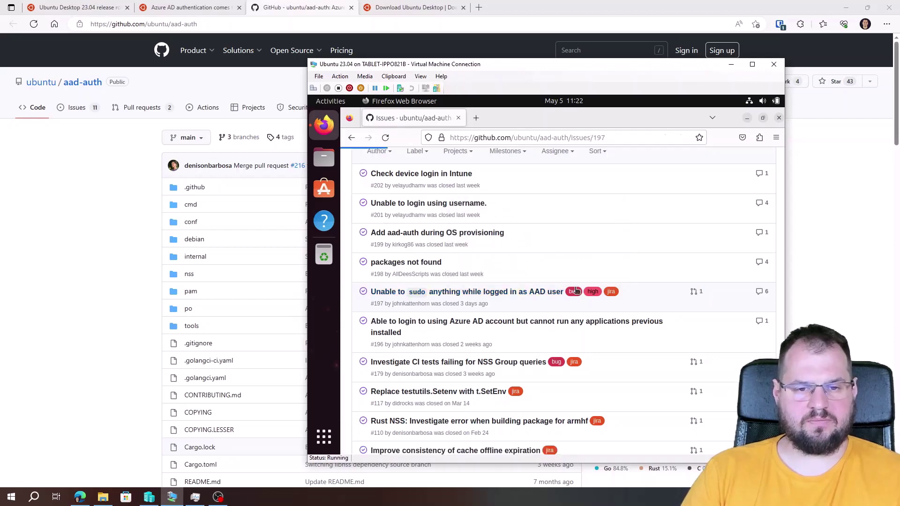
# Open fix pull request #215 and select the PPA link for the fixed version
pyautogui.scroll(-10, 532, 299)
pyautogui.scroll(-10, 531, 296)
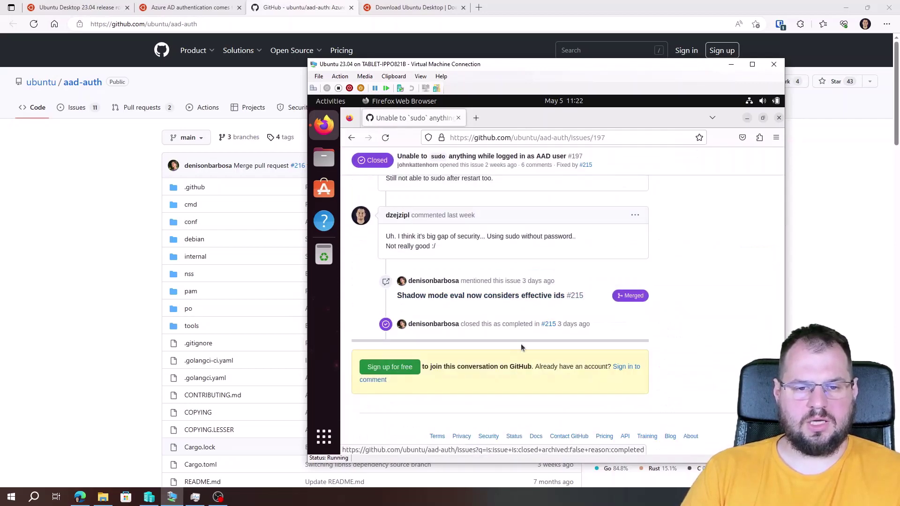
pyautogui.moveTo(552, 328)
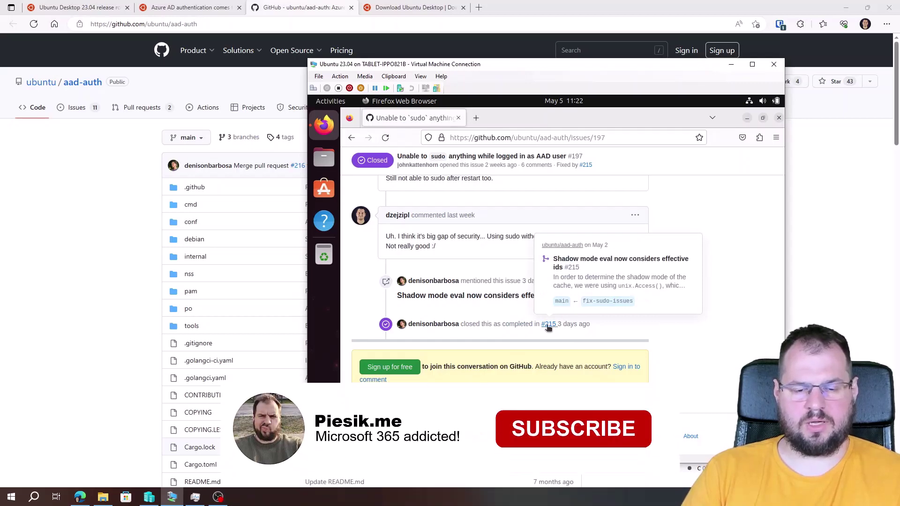
pyautogui.click(549, 324)
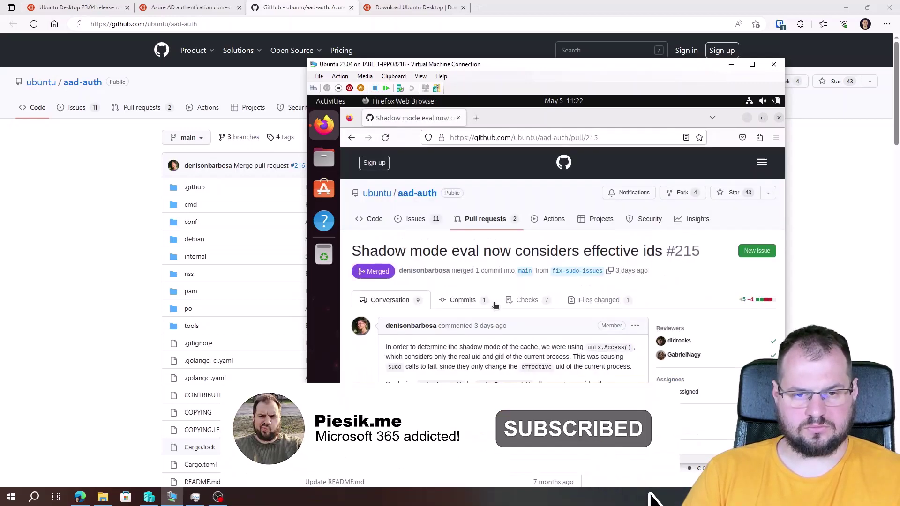
pyautogui.scroll(-8, 496, 303)
pyautogui.scroll(-15, 500, 323)
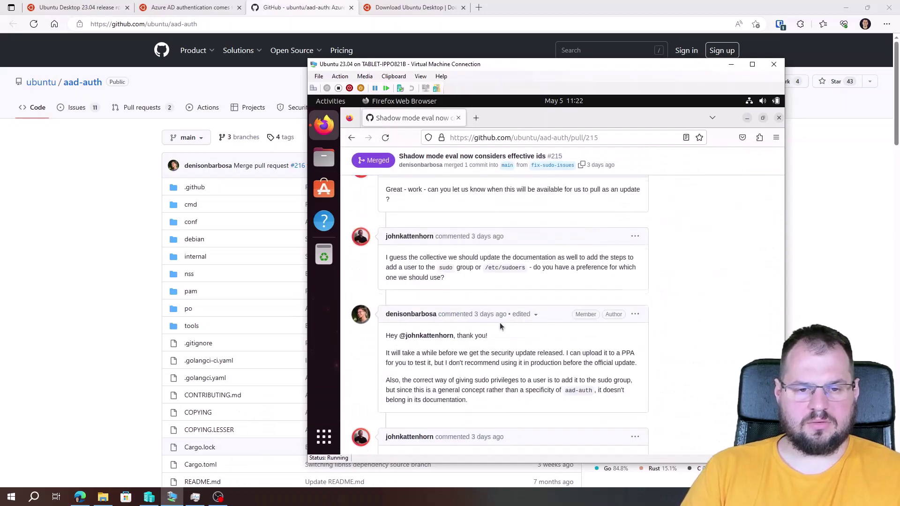
pyautogui.scroll(5, 500, 322)
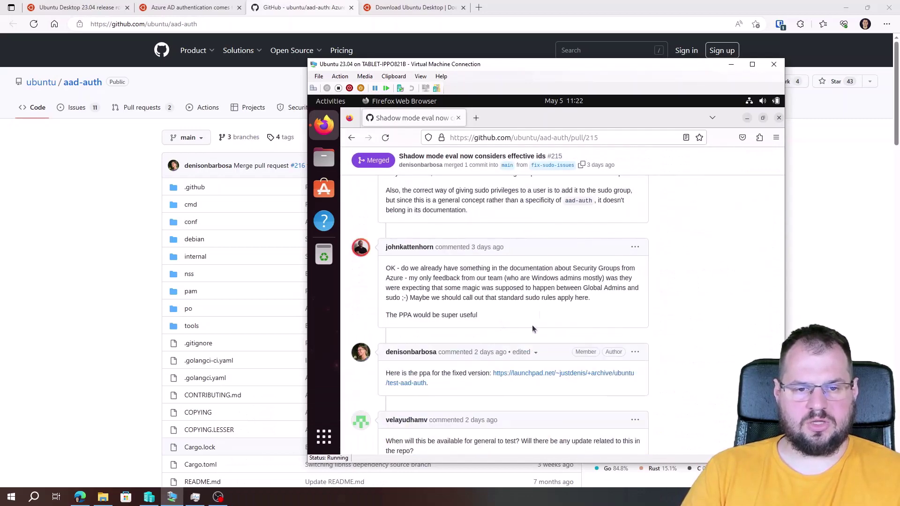
pyautogui.moveTo(429, 384); pyautogui.dragTo(493, 374)
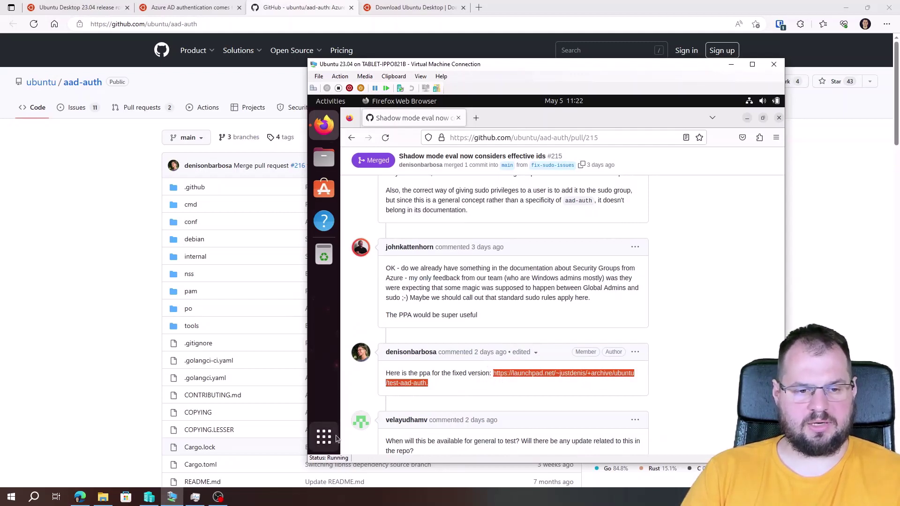
# In a new terminal, run sudo add-apt-repository ppa:justdenis/test-aad-auth and enter the sudo password
pyautogui.hotkey('ctrl', 'alt', 't')
pyautogui.write('sudo a')
pyautogui.press('BackSpace')
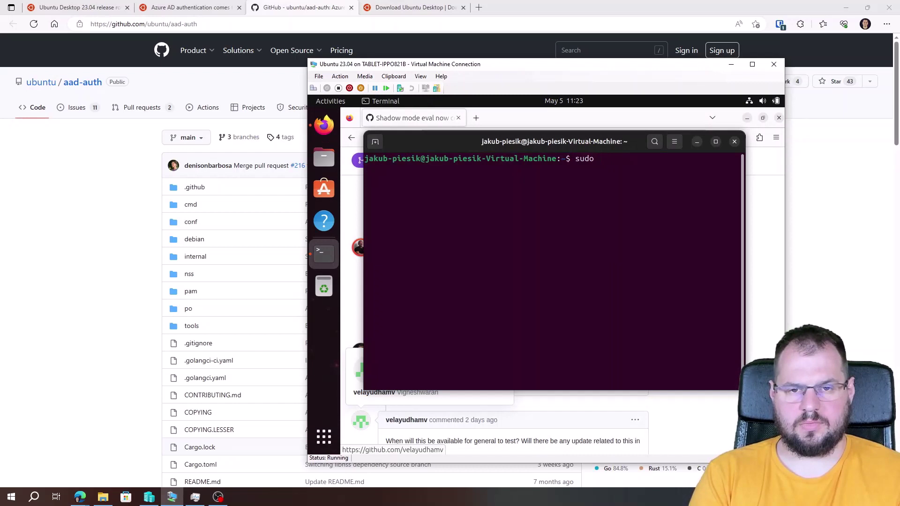
pyautogui.write('add-apt-repository ')
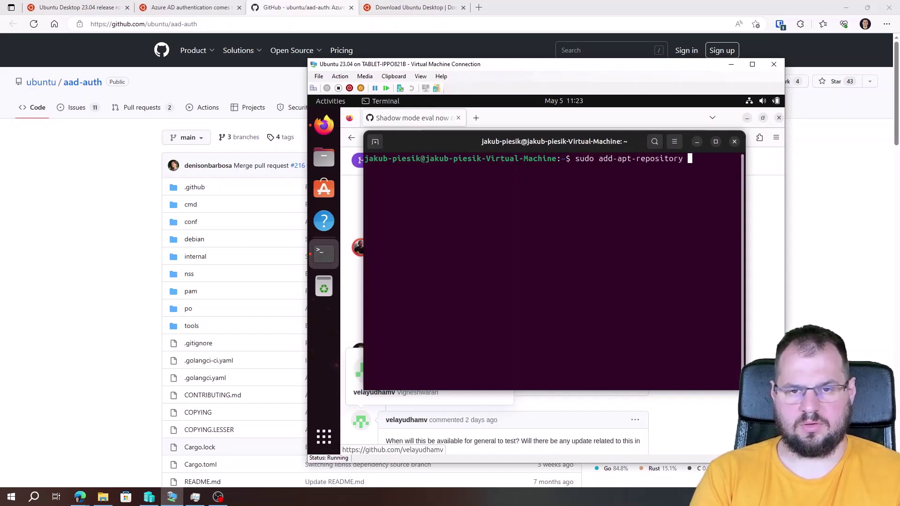
pyautogui.write('ppa:')
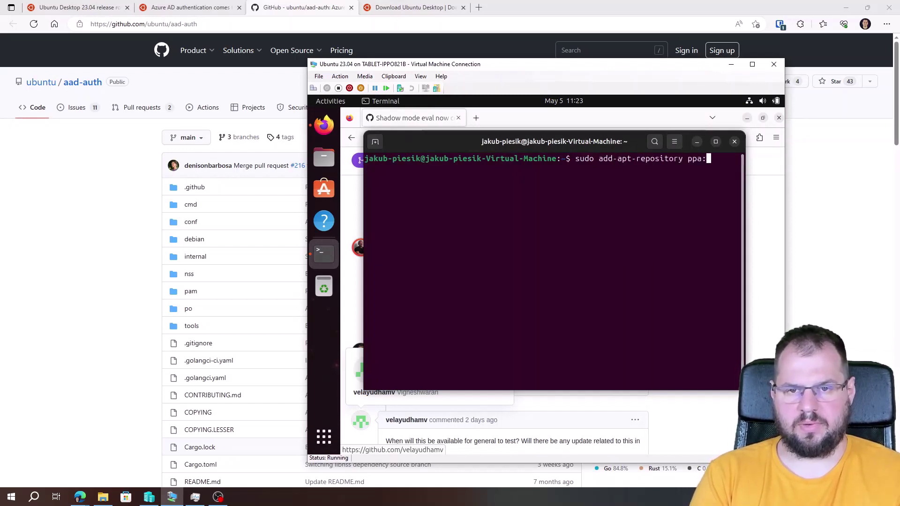
pyautogui.hotkey('ctrl', 'shift', 'v')
pyautogui.press('Return')
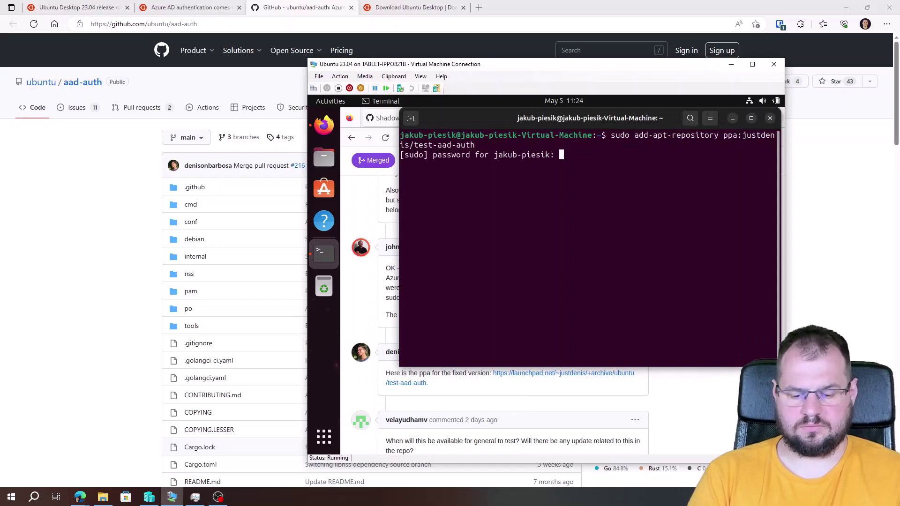
pyautogui.press('Return')
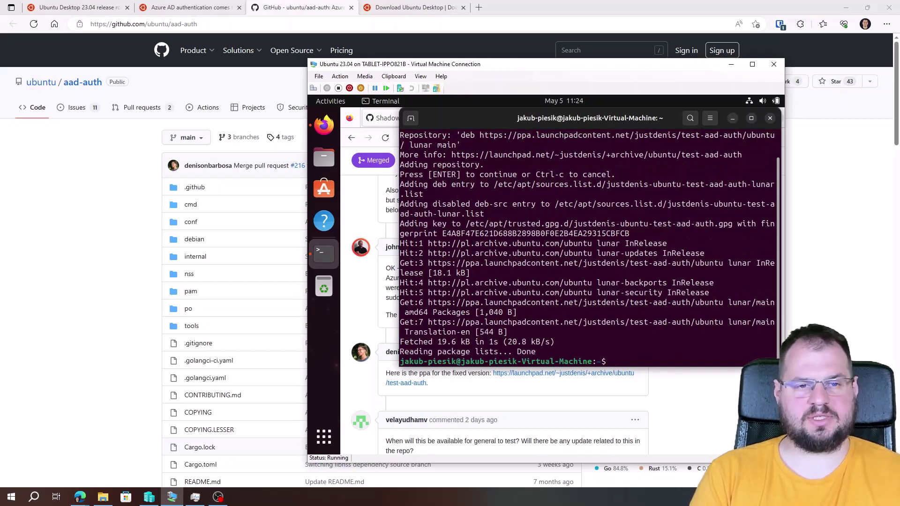
pyautogui.click(519, 404)
# Go back from pull request #215 to the aad-auth repository README
pyautogui.scroll(-5, 520, 394)
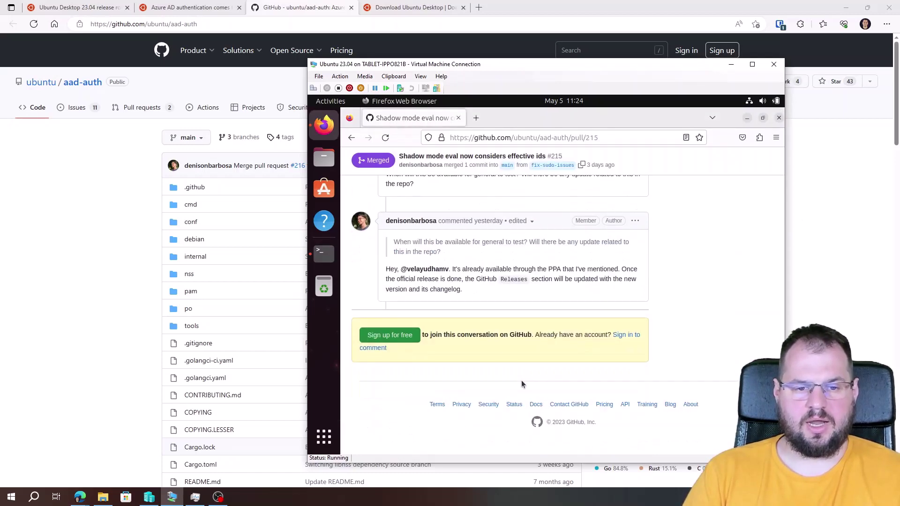
pyautogui.click(350, 141)
pyautogui.click(352, 137)
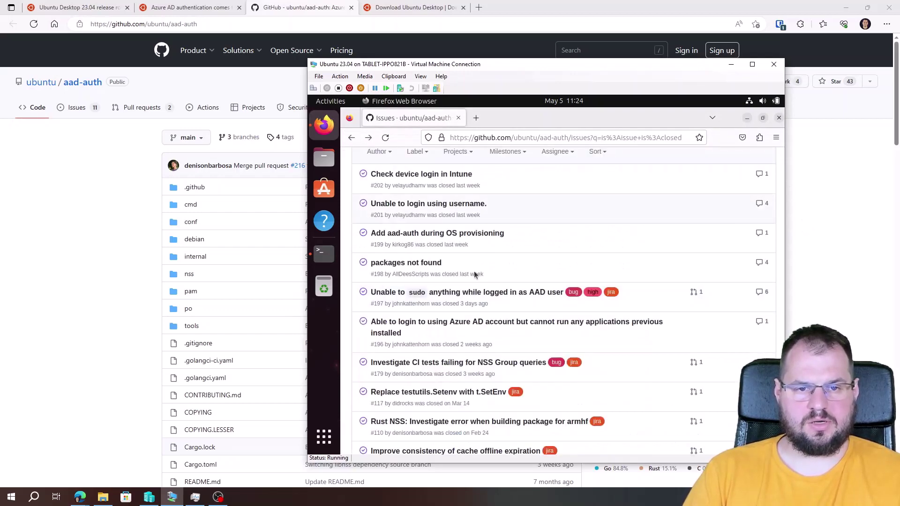
pyautogui.click(351, 137)
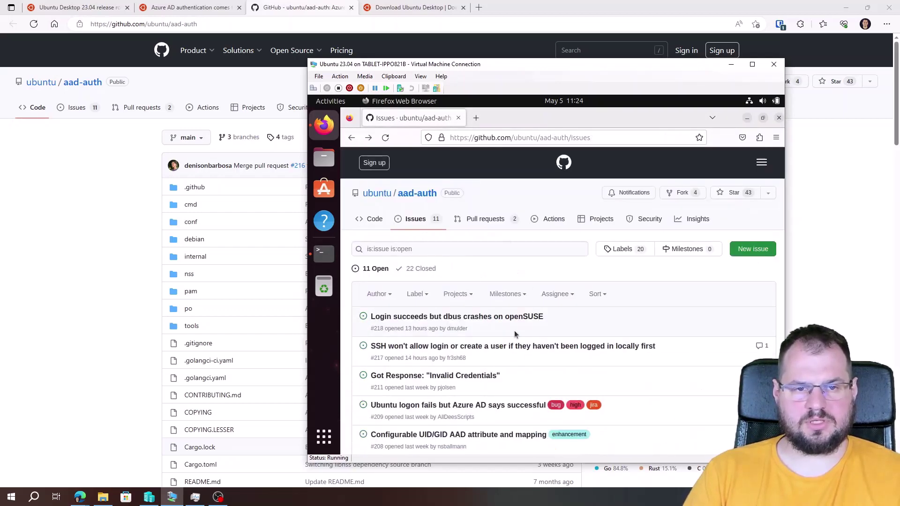
pyautogui.click(351, 137)
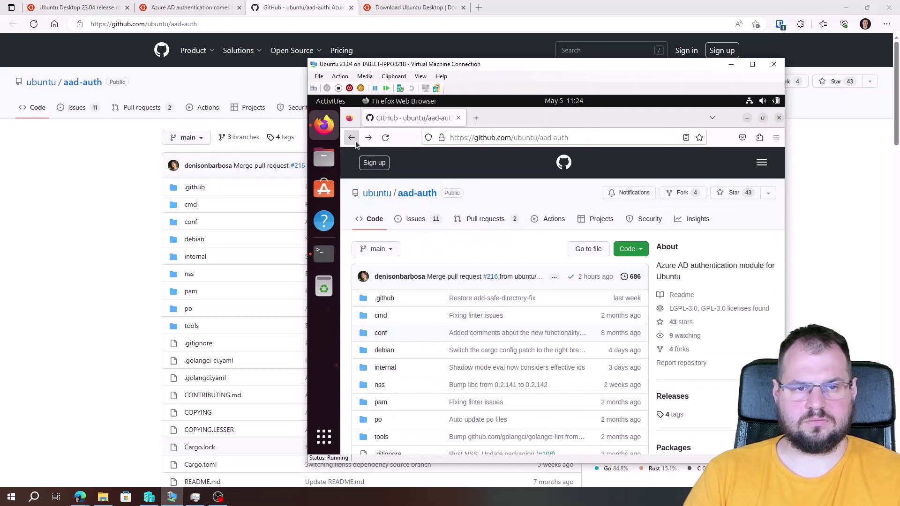
# Install libpam-aad and libnss-aad with the README's sudo apt install command, answering y
pyautogui.scroll(-15, 475, 292)
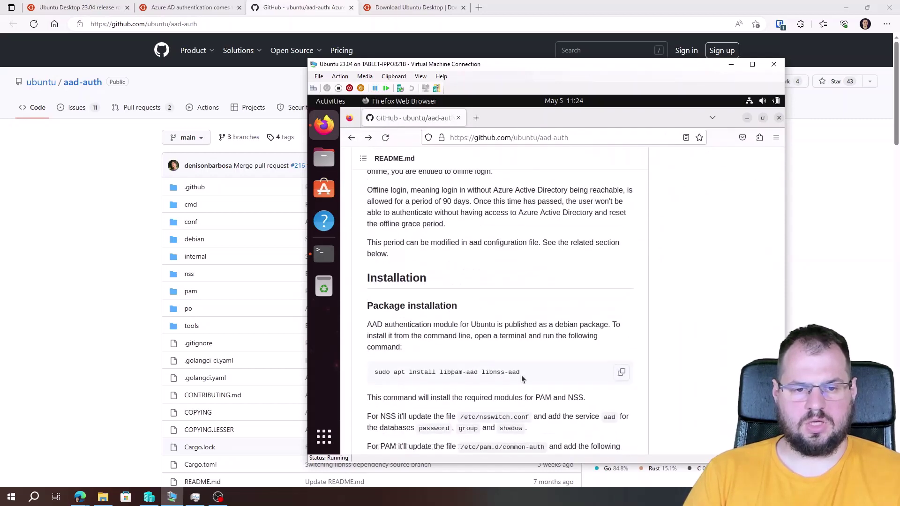
pyautogui.moveTo(521, 375); pyautogui.dragTo(374, 373)
pyautogui.hotkey('ctrl', 'c')
pyautogui.hotkey('alt', 'Tab')
pyautogui.hotkey('ctrl', 'shift', 'v')
pyautogui.press('Return')
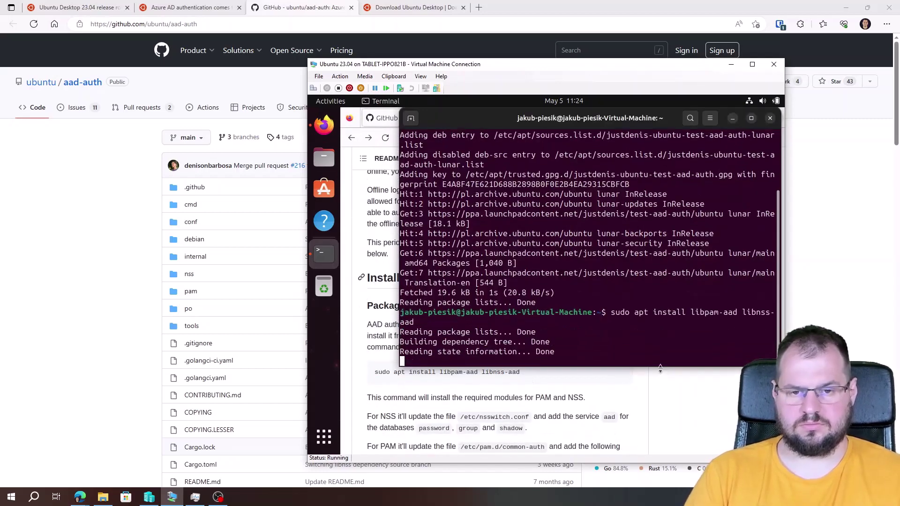
pyautogui.write('y')
pyautogui.press('Return')
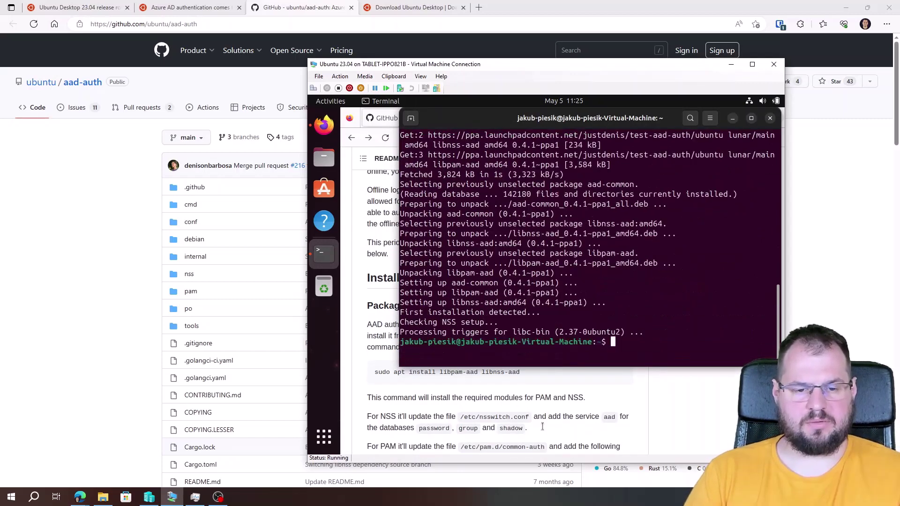
# Copy and run sudo pam-auth-update --enable mkhomedir to enable automatic home directories
pyautogui.click(481, 403)
pyautogui.scroll(-5, 469, 380)
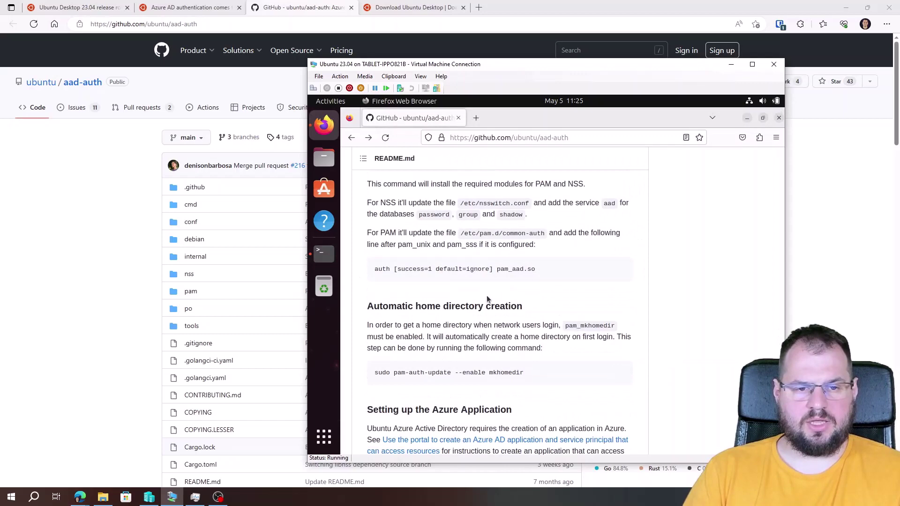
pyautogui.moveTo(520, 372); pyautogui.dragTo(376, 374)
pyautogui.rightClick(397, 373)
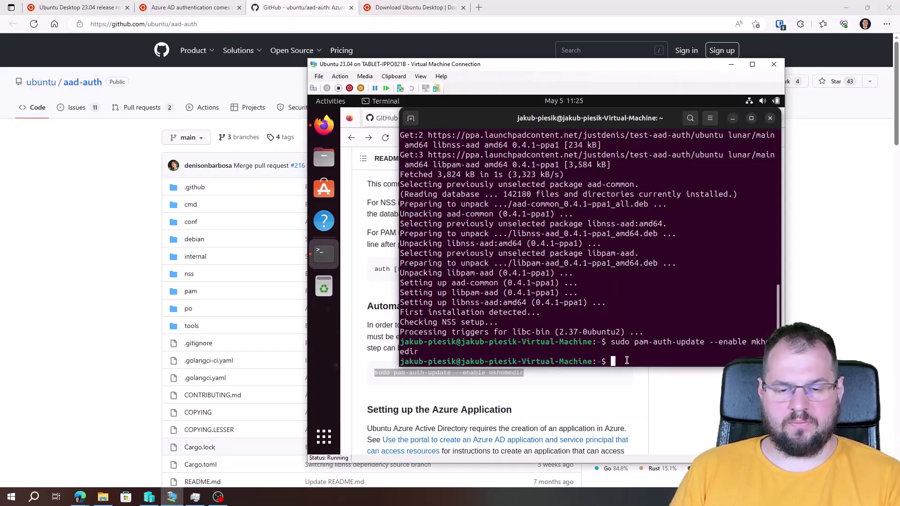
pyautogui.click(545, 399)
pyautogui.scroll(-3, 411, 299)
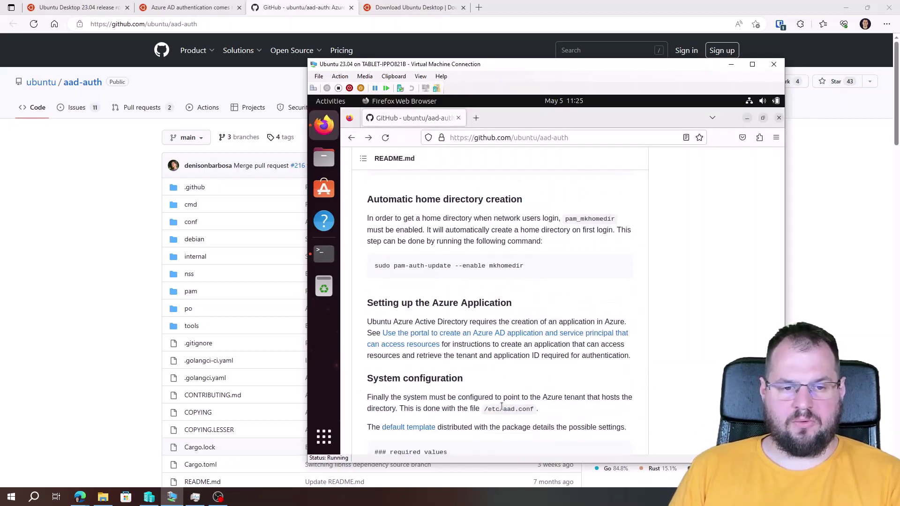
pyautogui.moveTo(513, 305); pyautogui.dragTo(427, 305)
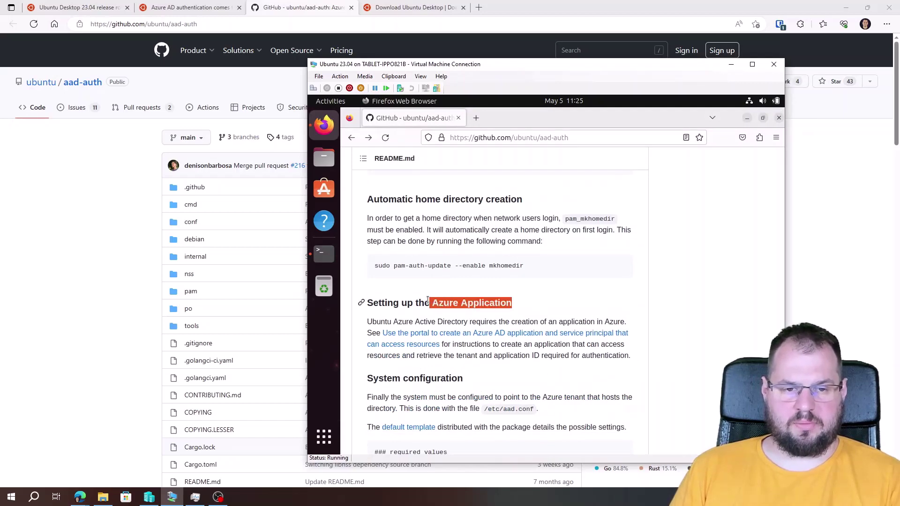
pyautogui.scroll(-5, 464, 262)
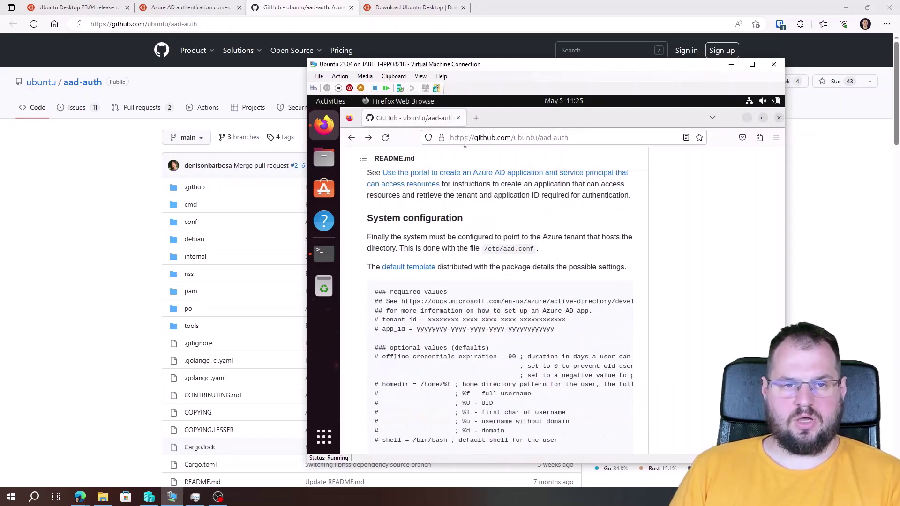
pyautogui.click(476, 118)
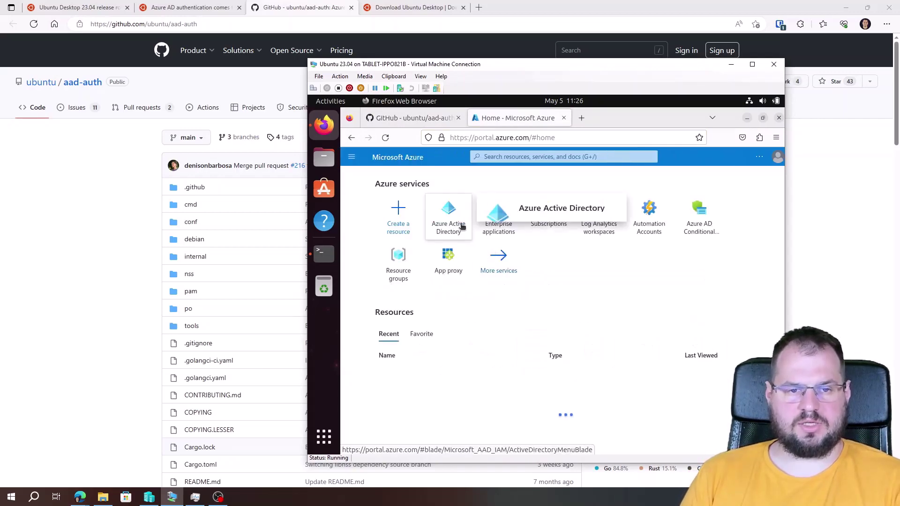
# Register a new single-tenant app 'Ubuntu 23.04 AAD Logon' under Azure Active Directory App registrations
pyautogui.click(462, 227)
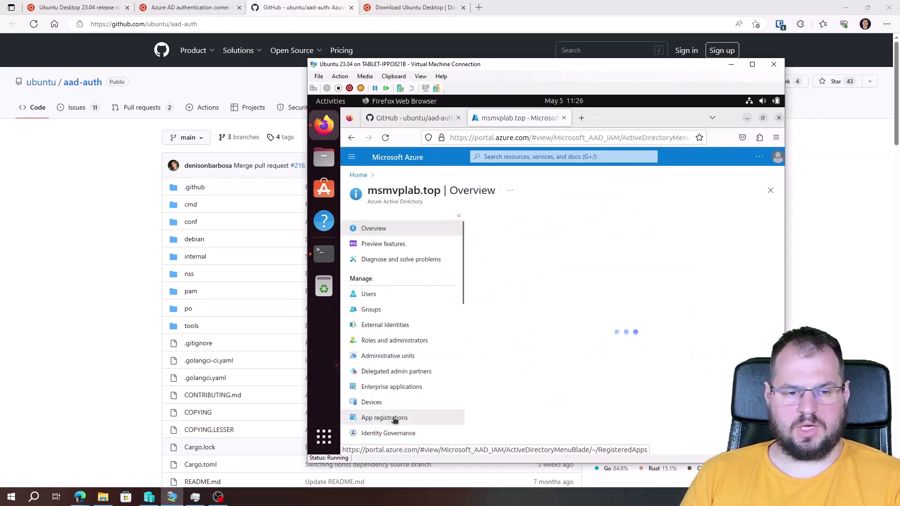
pyautogui.click(394, 418)
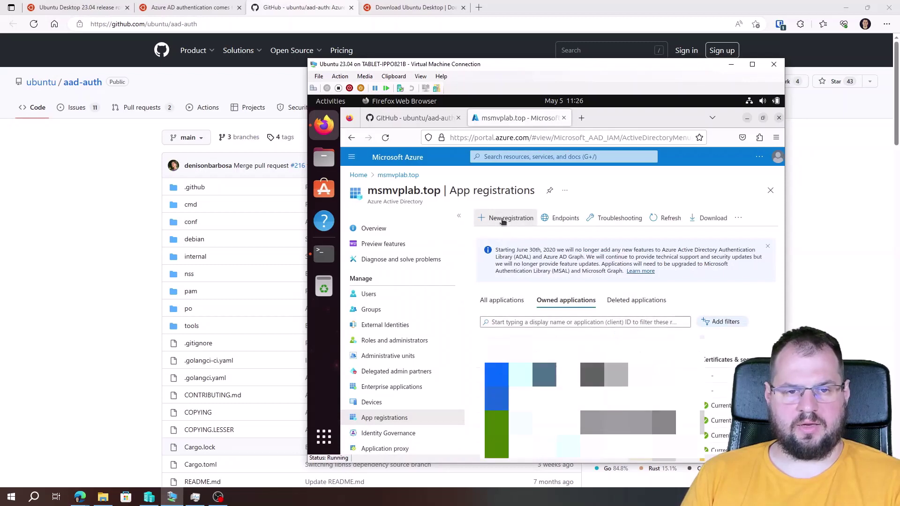
pyautogui.click(503, 219)
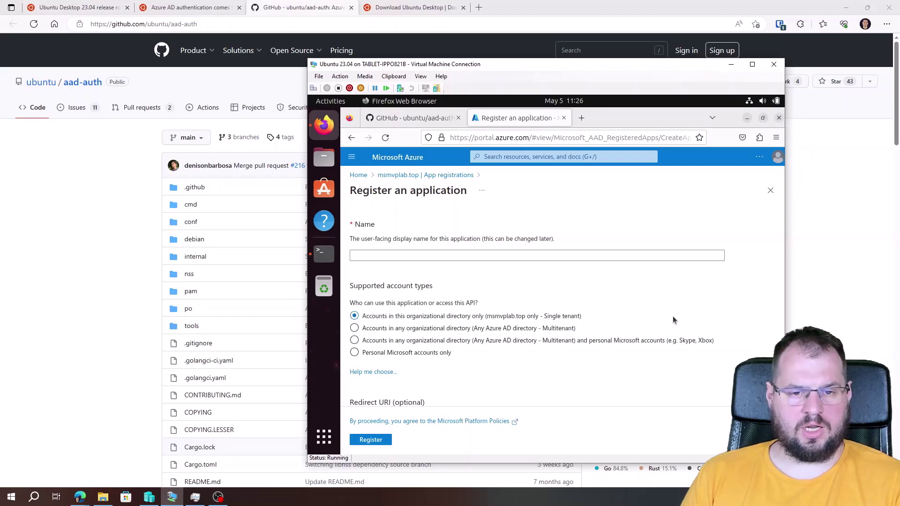
pyautogui.scroll(-3, 474, 384)
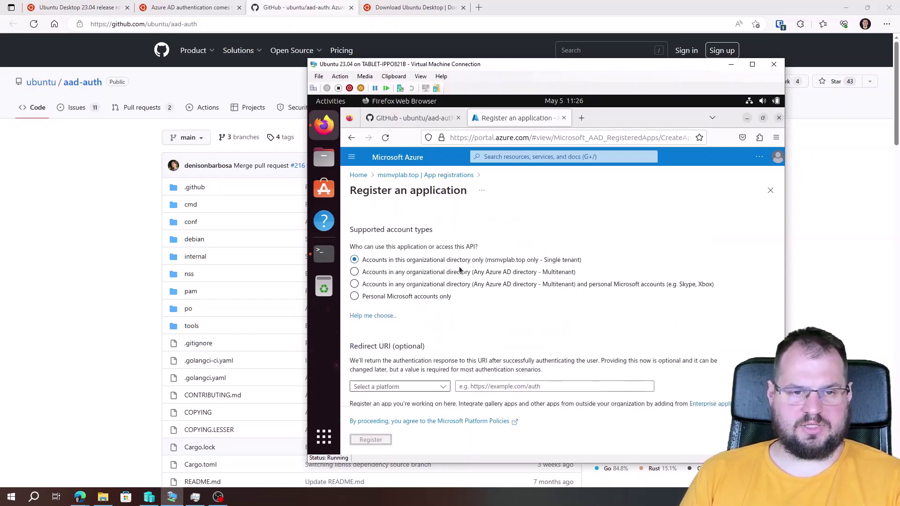
pyautogui.scroll(3, 560, 316)
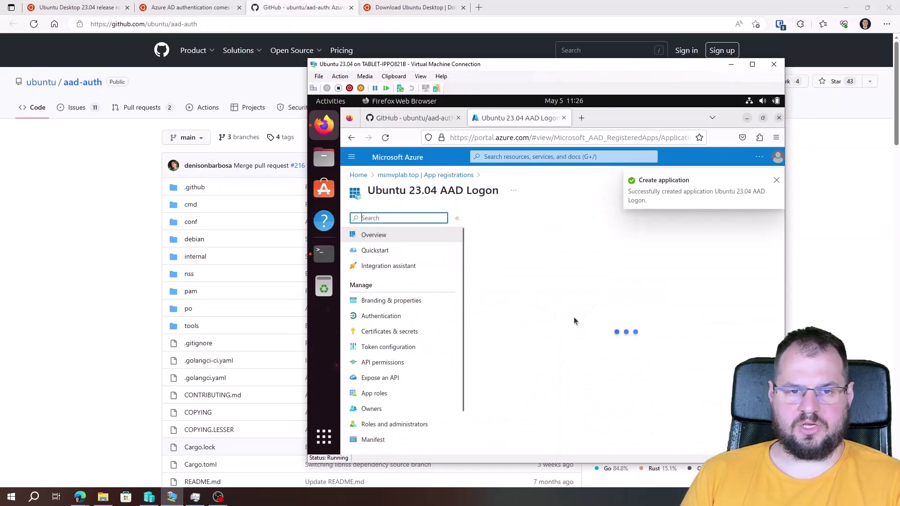
# Copy the Application (client) ID from the new app's Azure overview
pyautogui.click(776, 181)
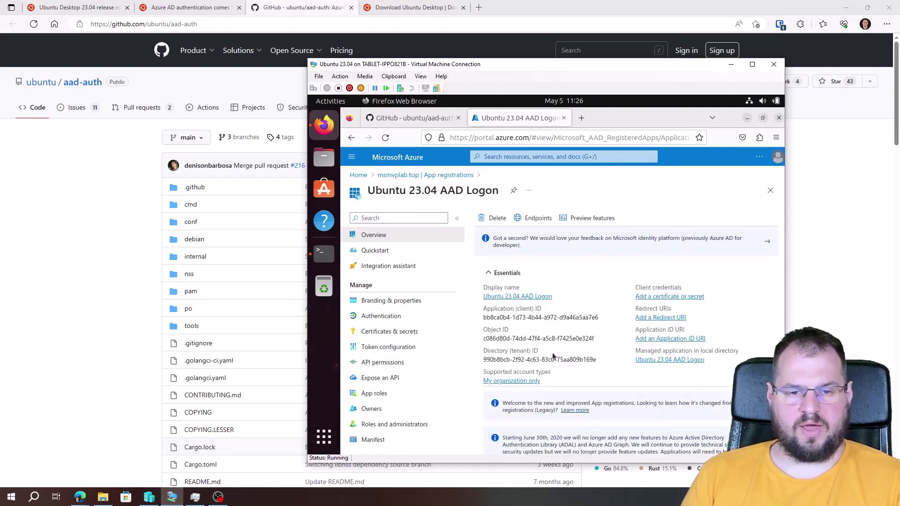
pyautogui.moveTo(488, 360); pyautogui.dragTo(535, 360)
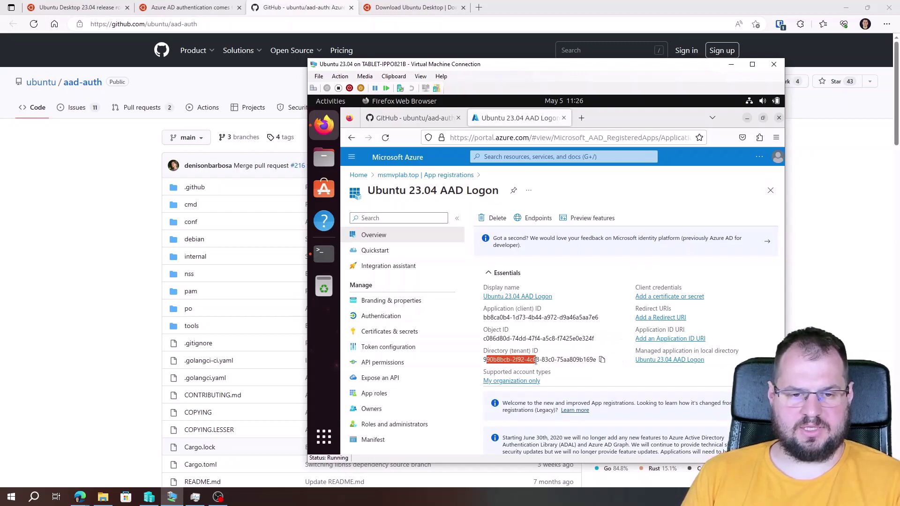
pyautogui.click(532, 357)
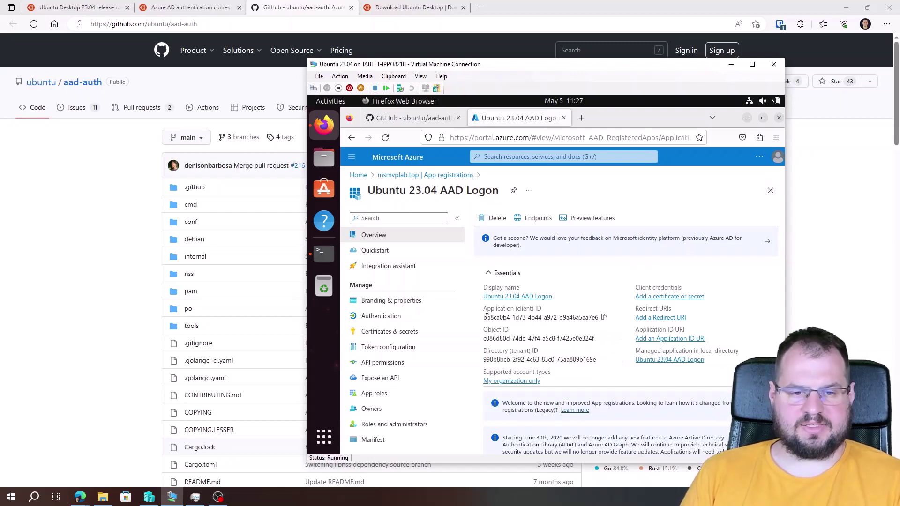
pyautogui.moveTo(487, 318); pyautogui.dragTo(582, 319)
pyautogui.click(595, 319)
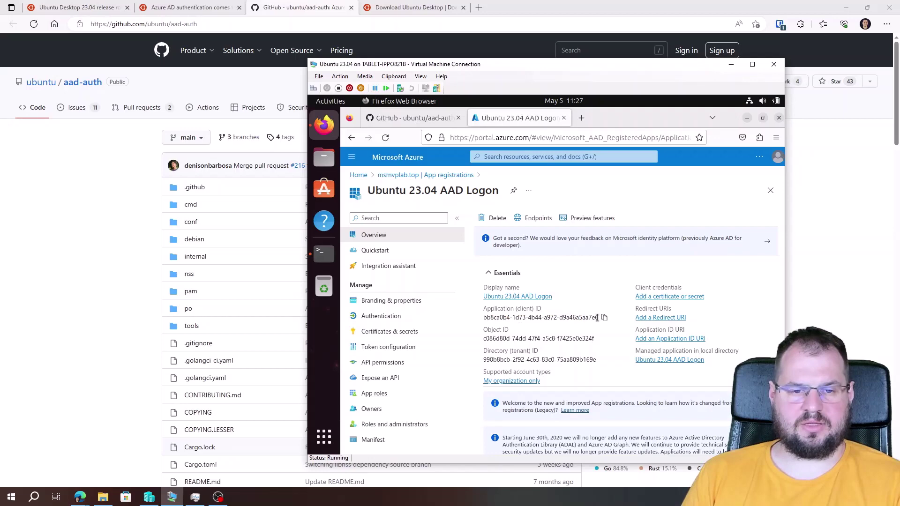
pyautogui.click(604, 318)
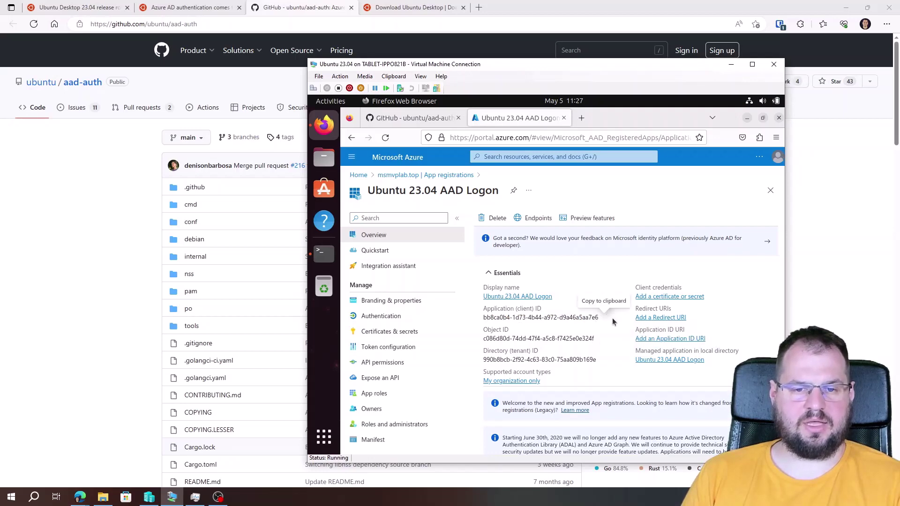
# Replace the app_id placeholder in /etc/aad.conf with the copied client ID
pyautogui.click(413, 118)
pyautogui.scroll(-1, 487, 198)
pyautogui.moveTo(485, 197); pyautogui.dragTo(534, 201)
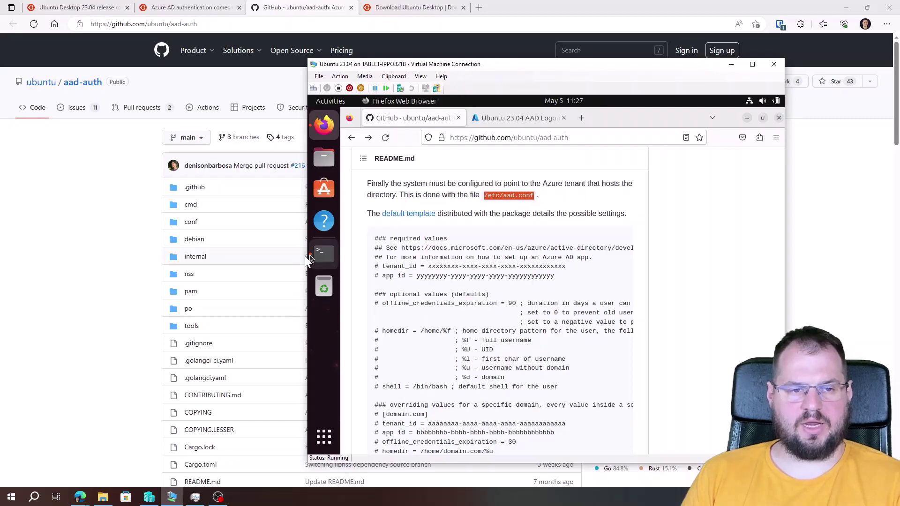
pyautogui.click(323, 253)
pyautogui.press('Return')
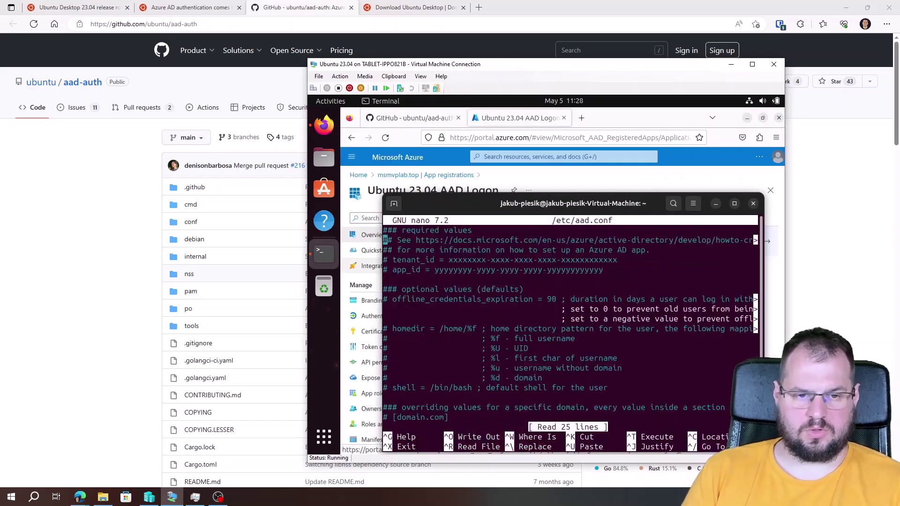
pyautogui.press('Down')
pyautogui.press('Down')
pyautogui.press('Down')
pyautogui.hotkey('ctrl', 'shift', 'v')
# Copy the Directory (tenant) ID and paste it as the tenant_id value in aad.conf
pyautogui.click(507, 124)
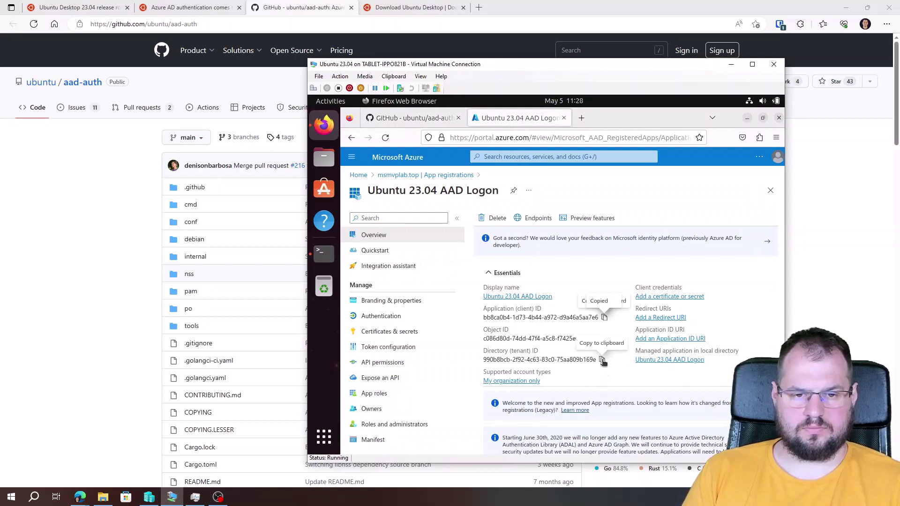
pyautogui.click(603, 360)
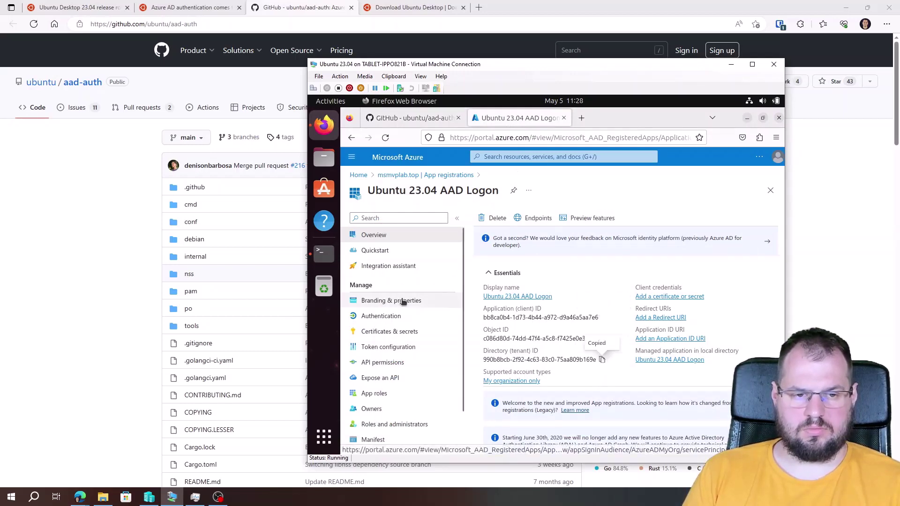
pyautogui.click(323, 253)
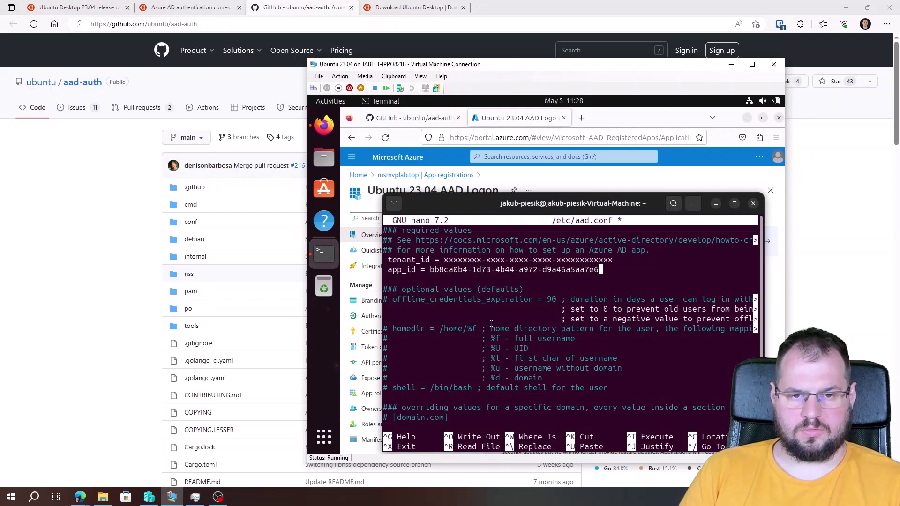
pyautogui.press('Up')
pyautogui.press('End')
pyautogui.press('BackSpace')
pyautogui.press('BackSpace')
pyautogui.press('BackSpace')
pyautogui.press('BackSpace')
pyautogui.press('BackSpace')
pyautogui.press('BackSpace')
pyautogui.press('BackSpace')
pyautogui.press('BackSpace')
pyautogui.press('BackSpace')
pyautogui.press('BackSpace')
pyautogui.press('BackSpace')
pyautogui.press('BackSpace')
pyautogui.press('BackSpace')
pyautogui.press('BackSpace')
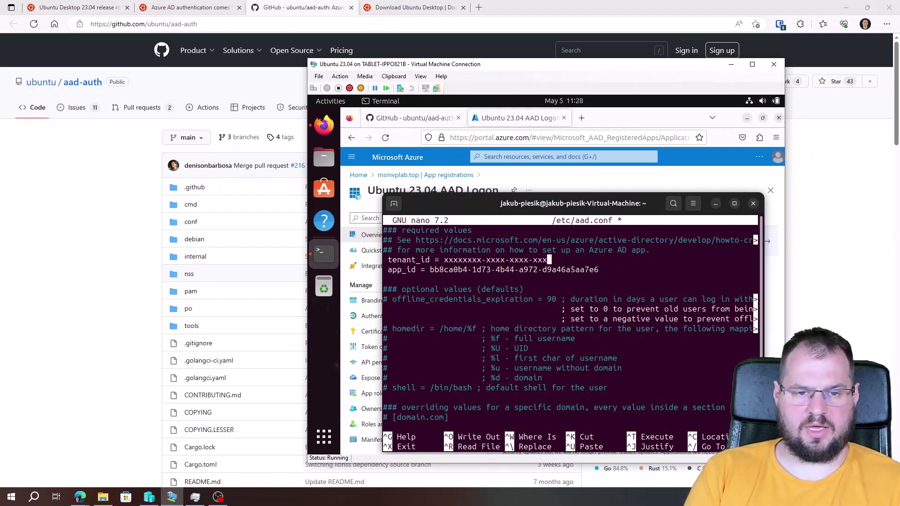
pyautogui.press('BackSpace')
pyautogui.press('BackSpace')
pyautogui.press('BackSpace')
pyautogui.press('BackSpace')
pyautogui.press('BackSpace')
pyautogui.press('BackSpace')
pyautogui.press('BackSpace')
pyautogui.press('BackSpace')
pyautogui.press('BackSpace')
pyautogui.press('BackSpace')
pyautogui.press('BackSpace')
pyautogui.press('BackSpace')
pyautogui.press('BackSpace')
pyautogui.press('BackSpace')
pyautogui.press('BackSpace')
pyautogui.press('BackSpace')
pyautogui.press('BackSpace')
pyautogui.press('BackSpace')
pyautogui.press('BackSpace')
pyautogui.press('BackSpace')
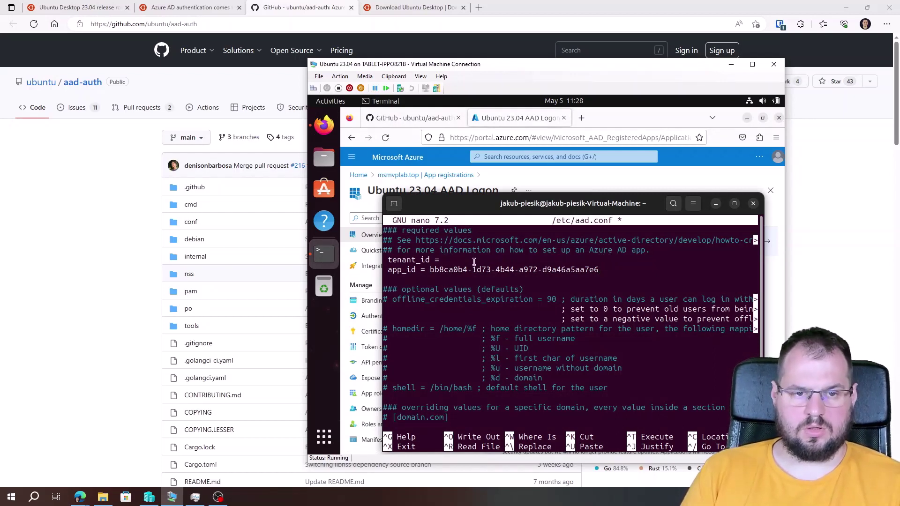
pyautogui.rightClick(475, 261)
pyautogui.click(500, 291)
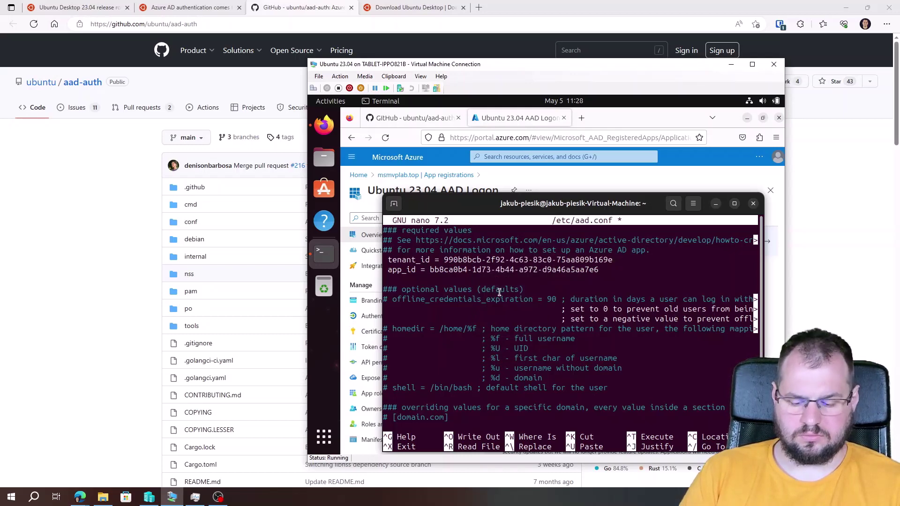
# Save /etc/aad.conf and exit nano
pyautogui.hotkey('ctrl', 'o')
pyautogui.press('Return')
pyautogui.hotkey('ctrl', 'x')
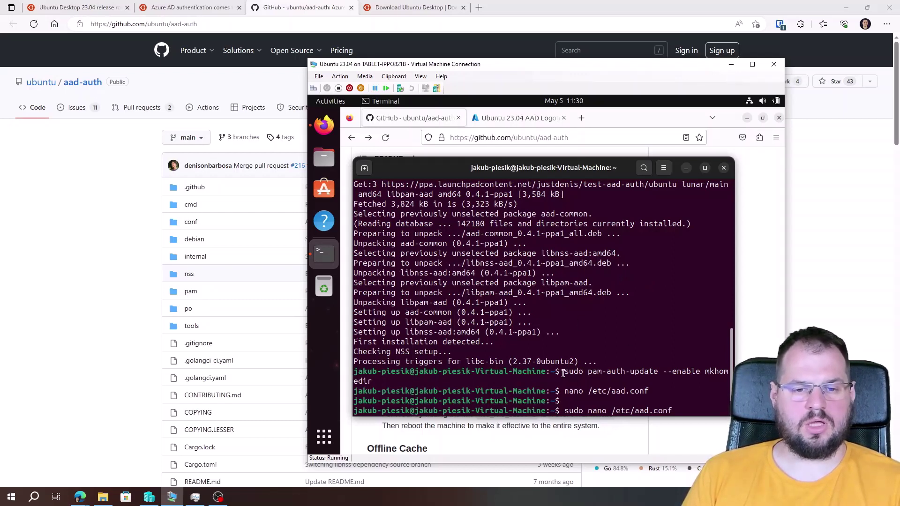
# Close the terminal and restart the Ubuntu VM from the system menu's power options
pyautogui.click(724, 168)
pyautogui.click(763, 100)
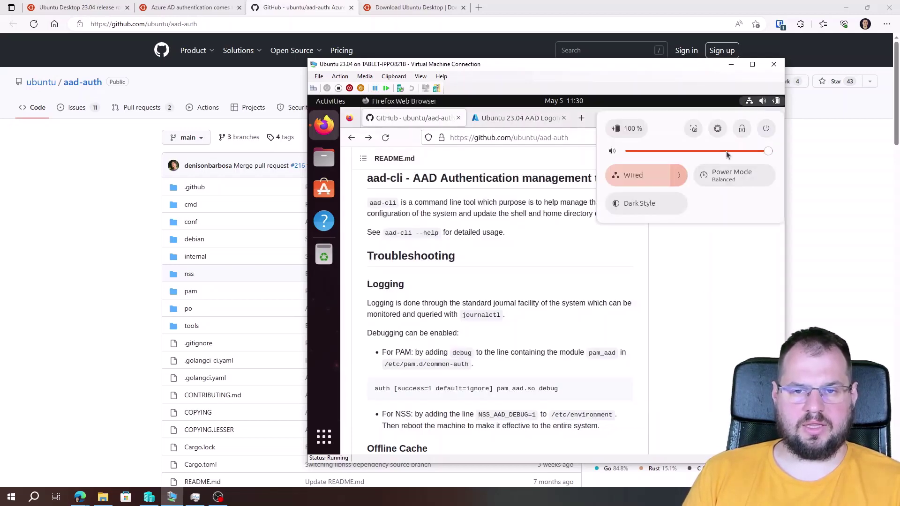
pyautogui.click(766, 128)
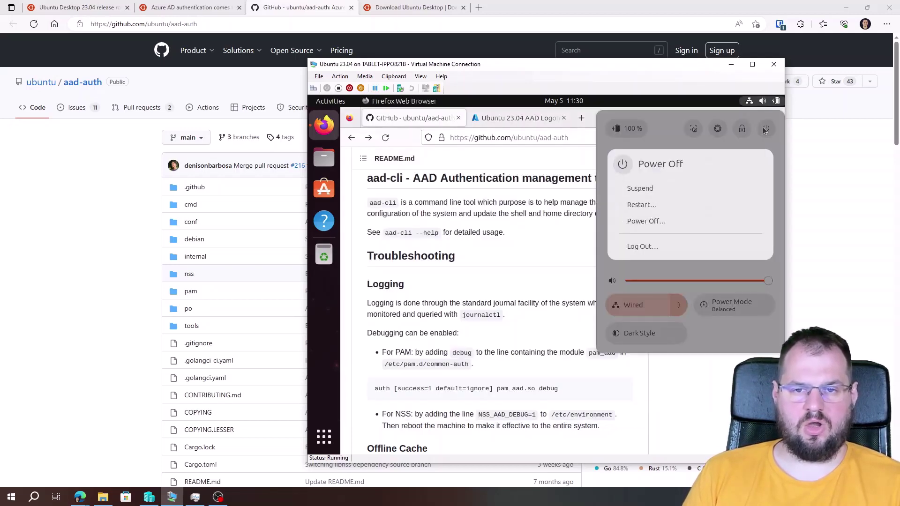
pyautogui.click(642, 207)
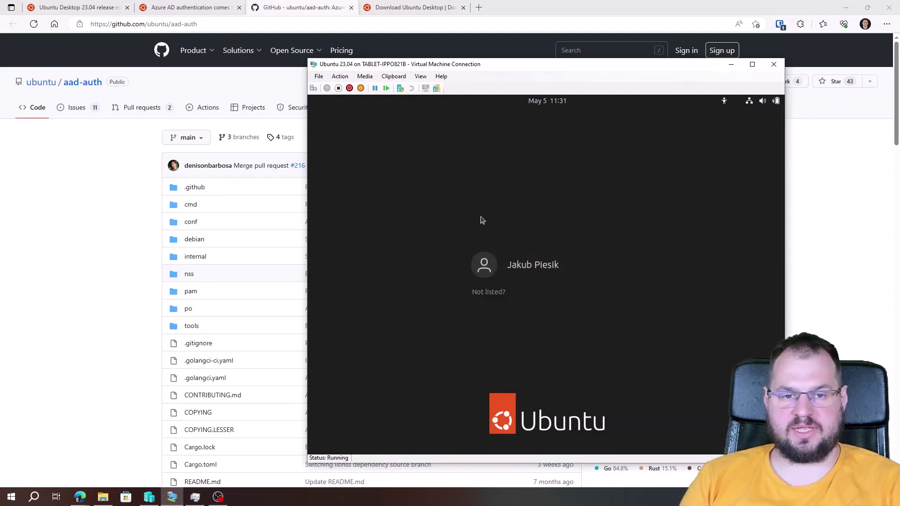
# Sign in through 'Not listed?' with the Azure AD username and password
pyautogui.click(477, 295)
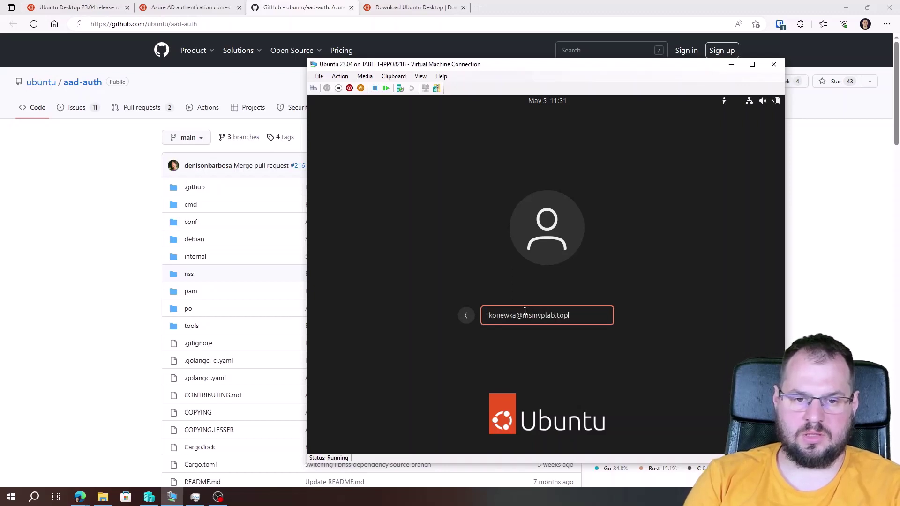
pyautogui.press('Return')
pyautogui.write('**********')
pyautogui.press('Return')
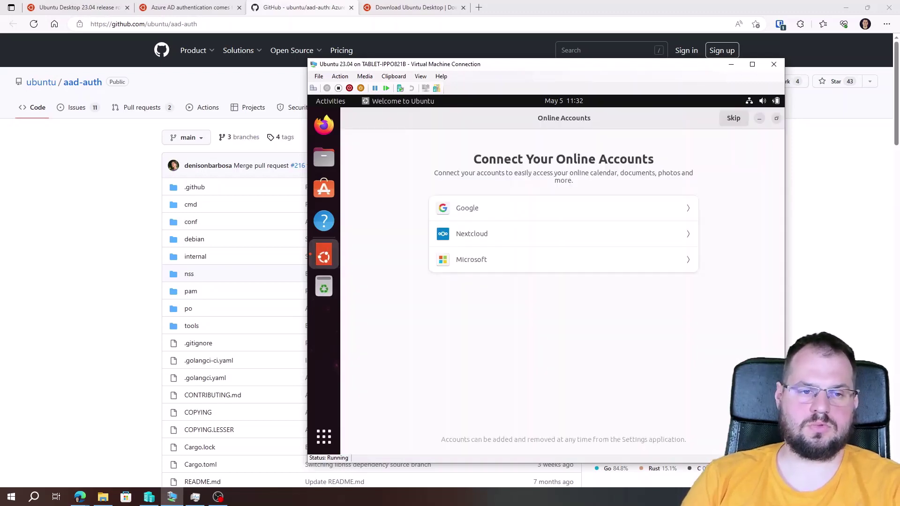
# Finish the Welcome to Ubuntu wizard: Skip online accounts, Next, Next, Done
pyautogui.click(729, 123)
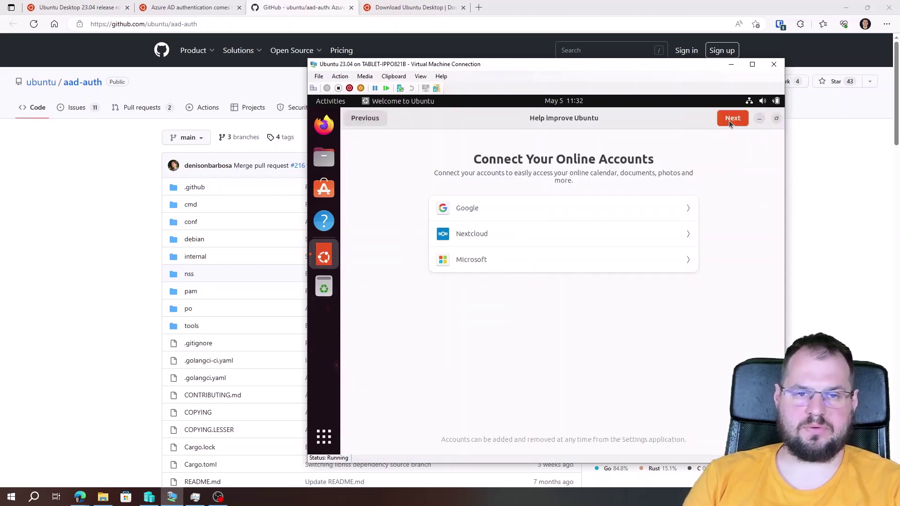
pyautogui.click(729, 120)
pyautogui.click(729, 120)
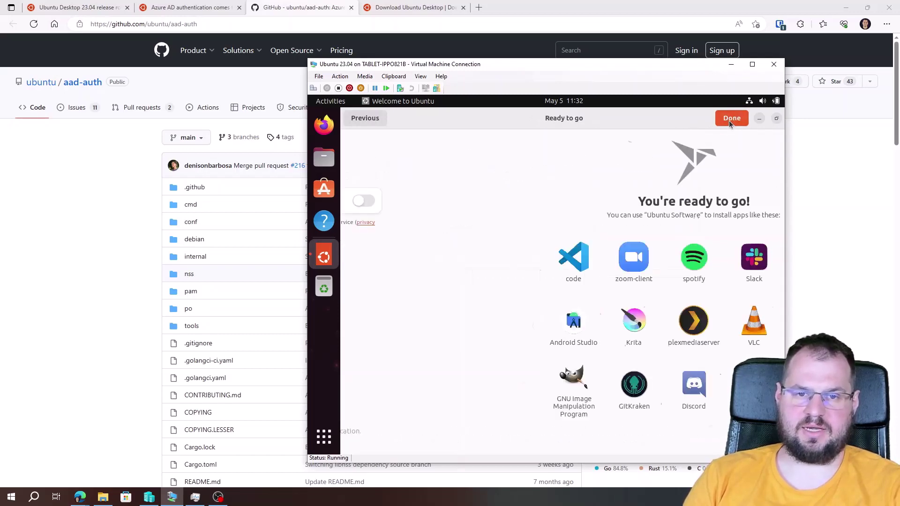
pyautogui.click(730, 120)
pyautogui.click(762, 101)
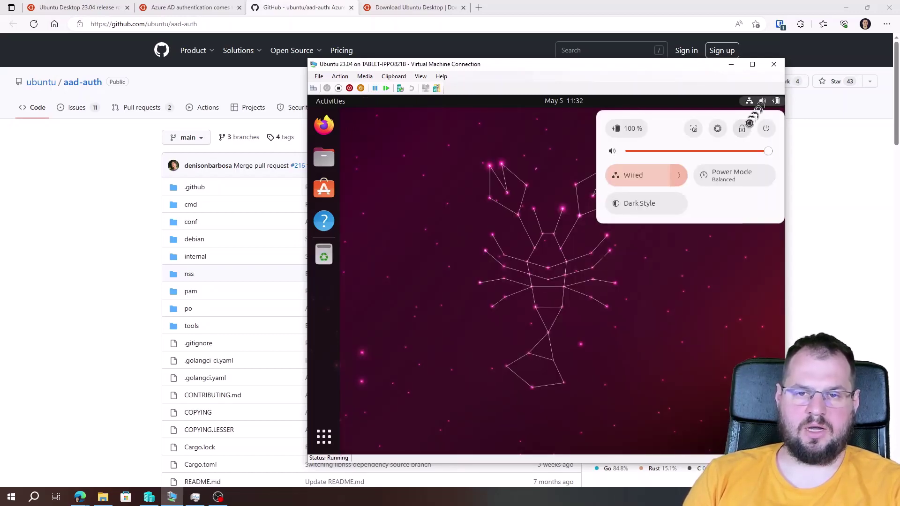
# Log out and sign back in with the local administrator account
pyautogui.click(764, 129)
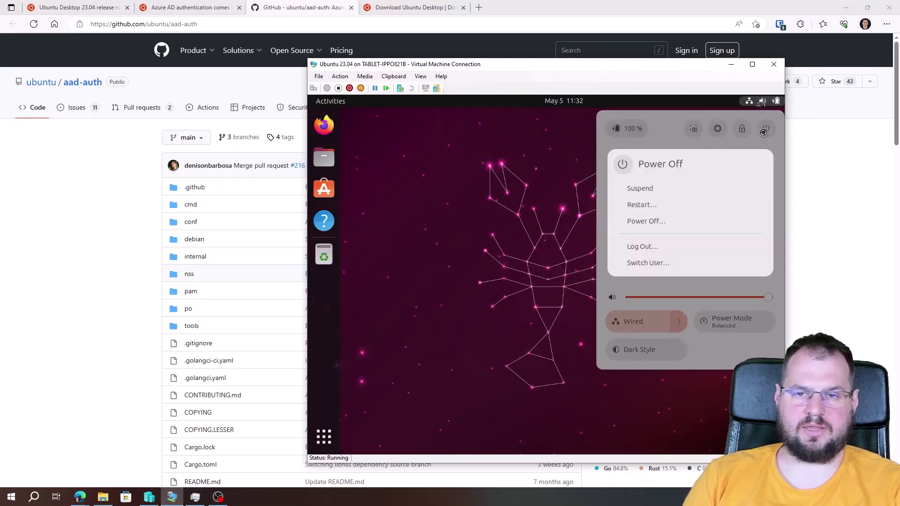
pyautogui.click(651, 247)
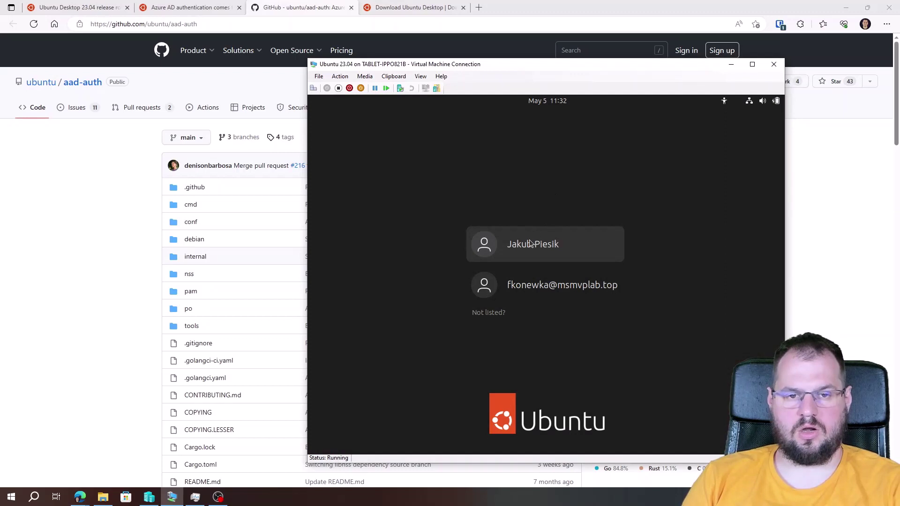
pyautogui.click(531, 242)
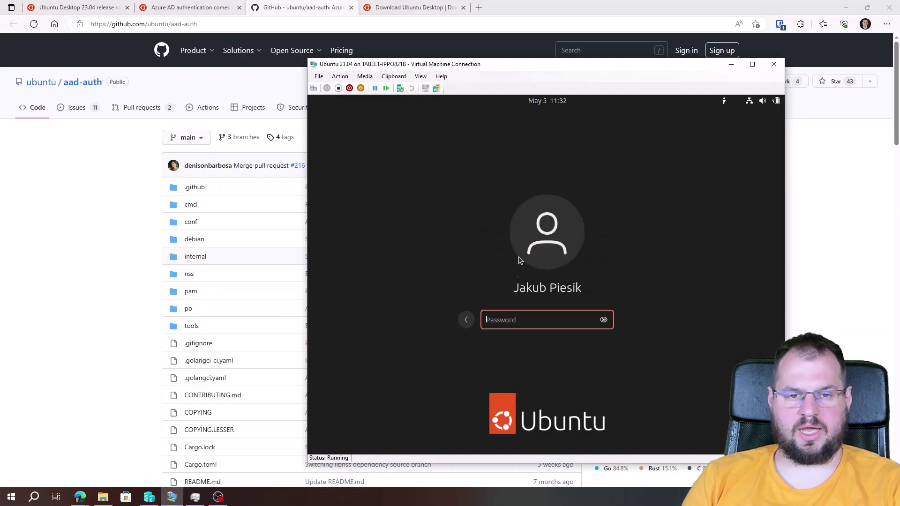
pyautogui.write('**********')
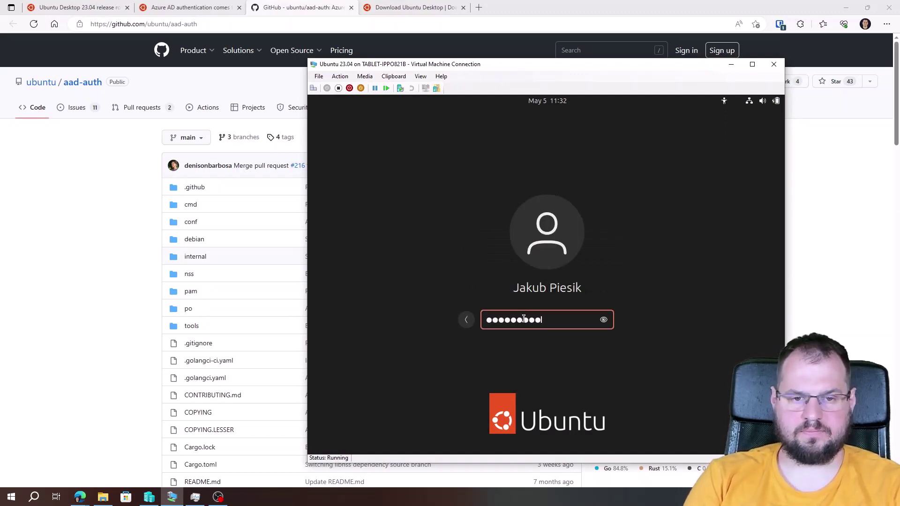
pyautogui.press('Return')
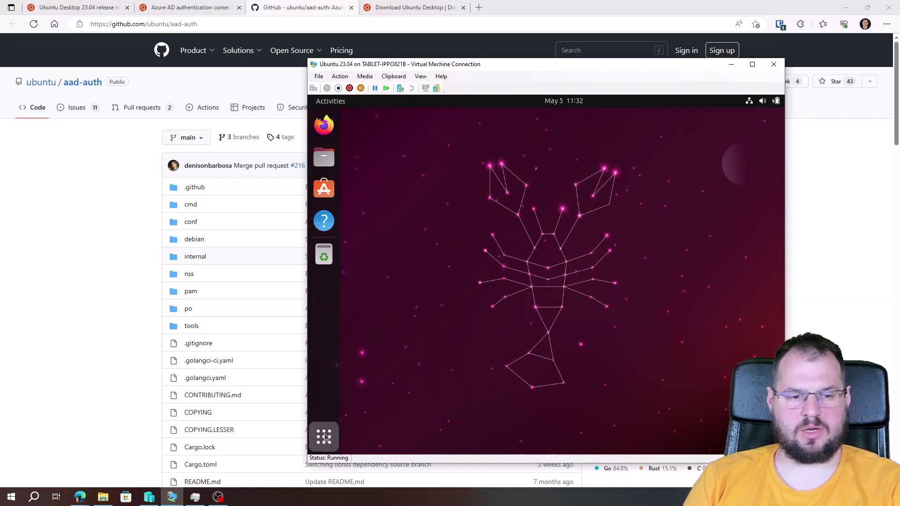
# In Terminal, add the Azure AD user to the sudo group with usermod and verify with groups
pyautogui.click(324, 436)
pyautogui.click(590, 240)
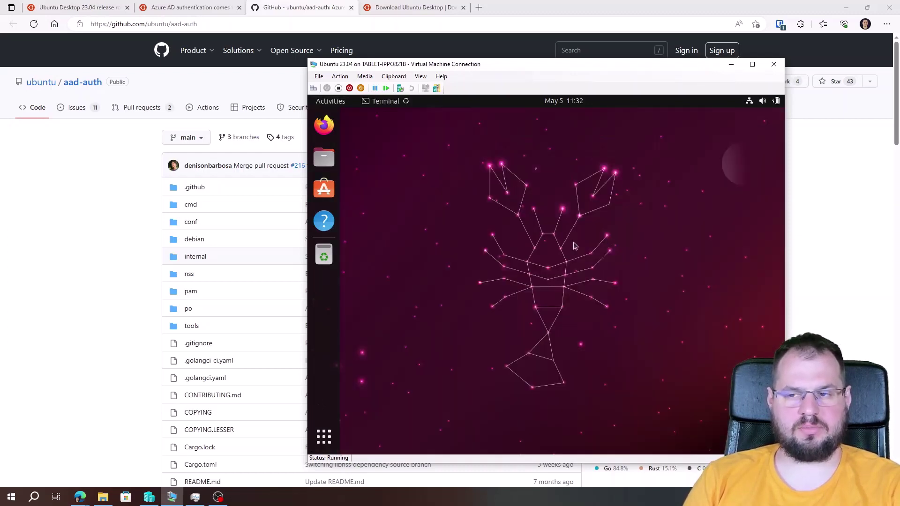
pyautogui.write('sudo ')
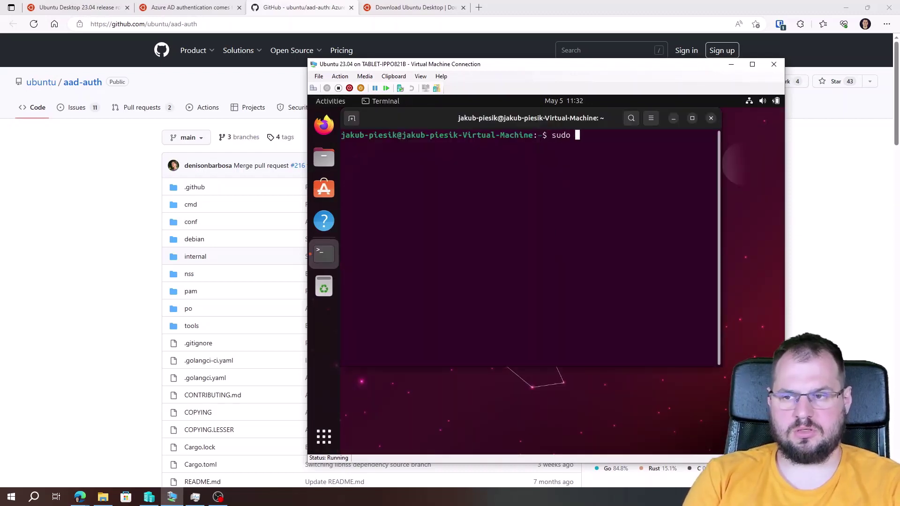
pyautogui.write('usermod -')
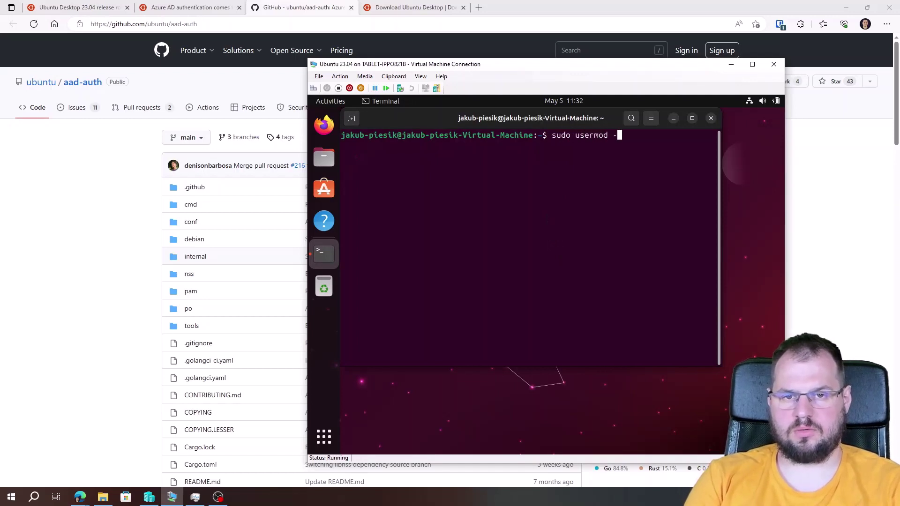
pyautogui.write('aG su')
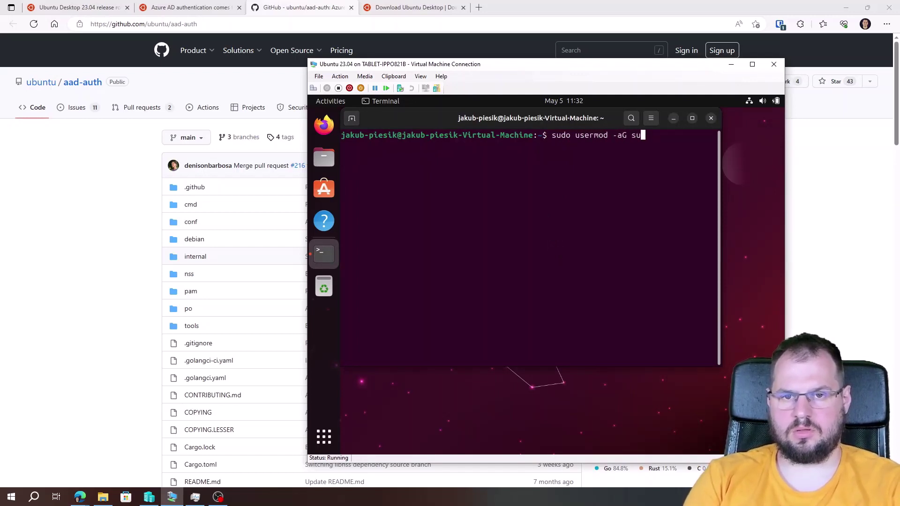
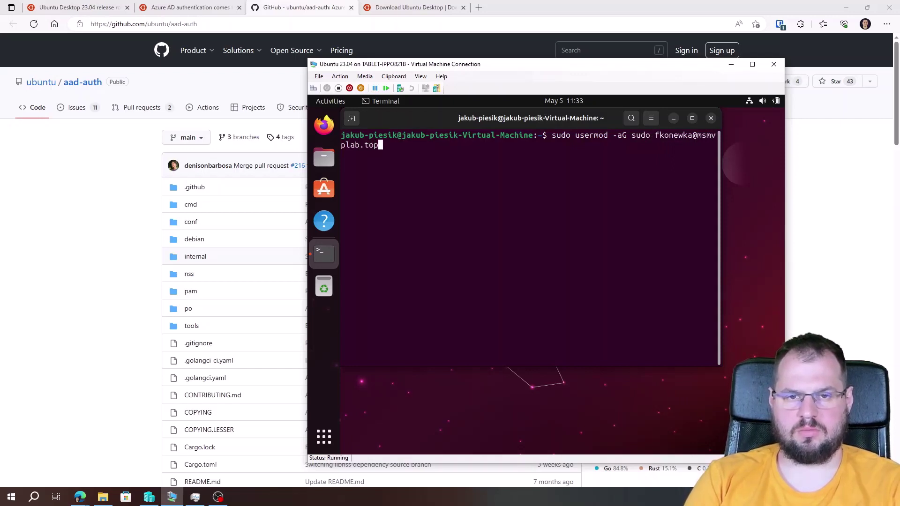
pyautogui.press('Return')
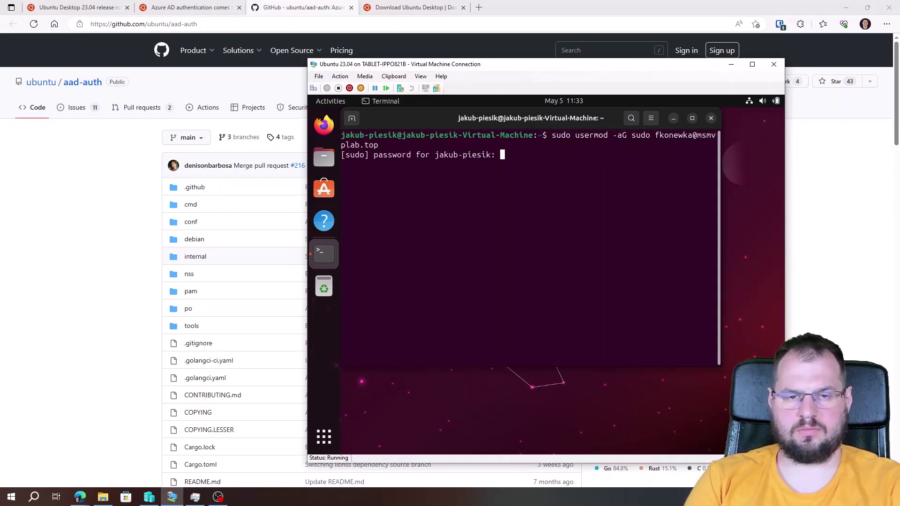
pyautogui.press('Return')
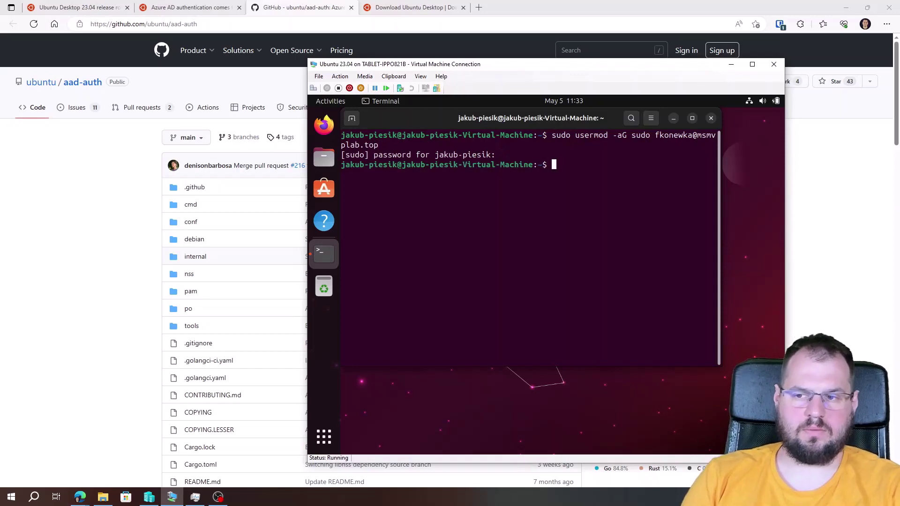
pyautogui.press('Return')
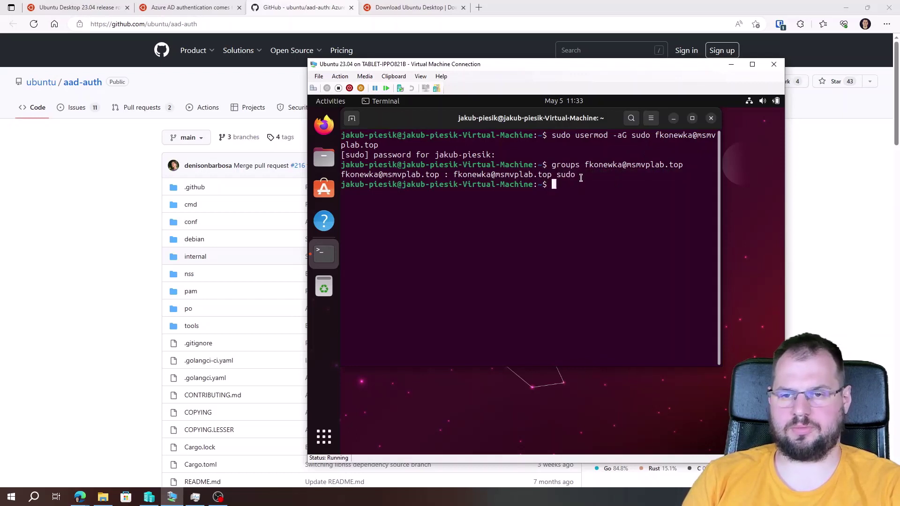
# Close the terminal, log out, and sign in as the Azure AD user with its password
pyautogui.click(712, 119)
pyautogui.click(763, 101)
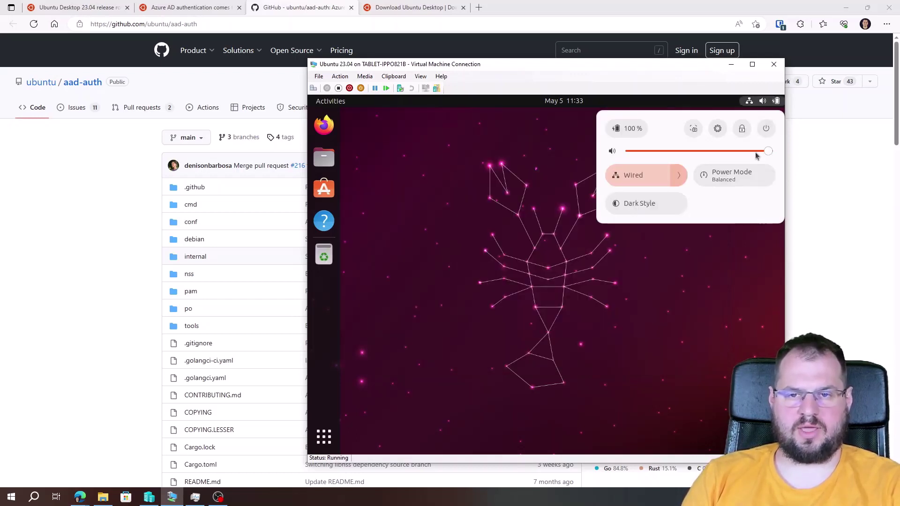
pyautogui.click(766, 128)
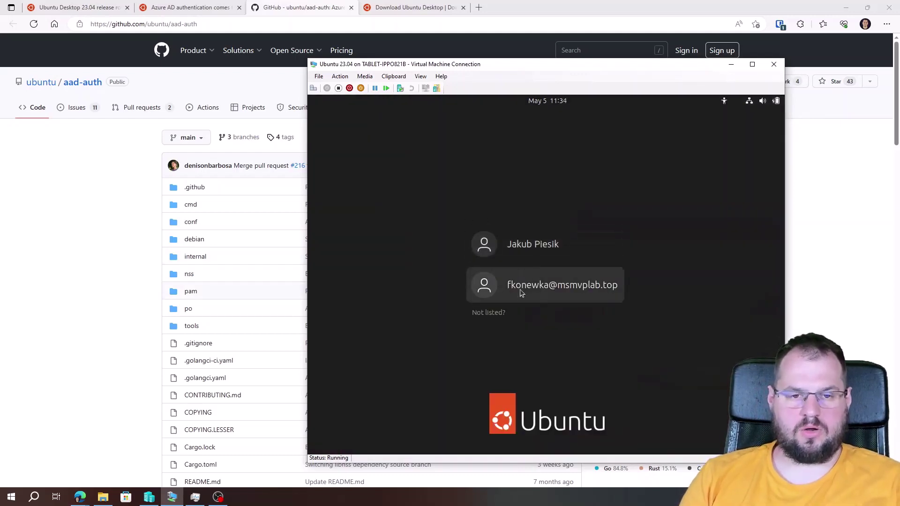
pyautogui.click(533, 293)
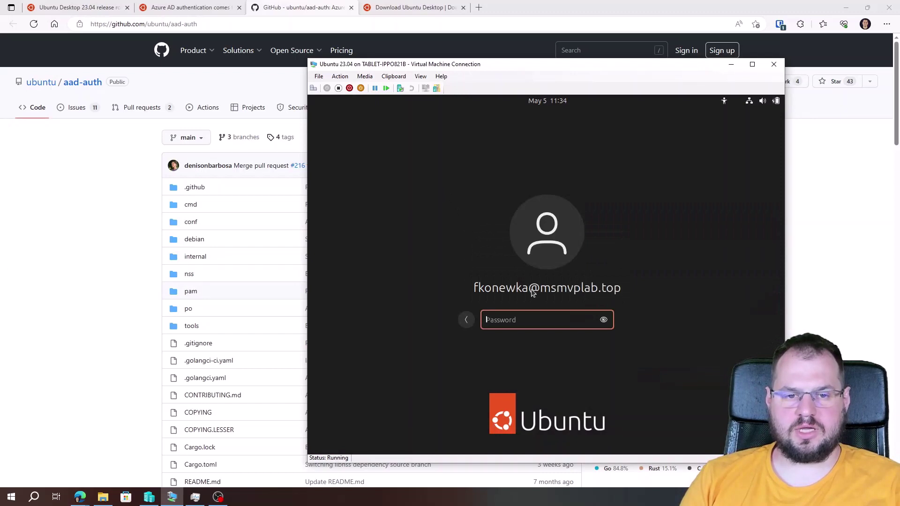
pyautogui.write('•••••••••')
pyautogui.press('Return')
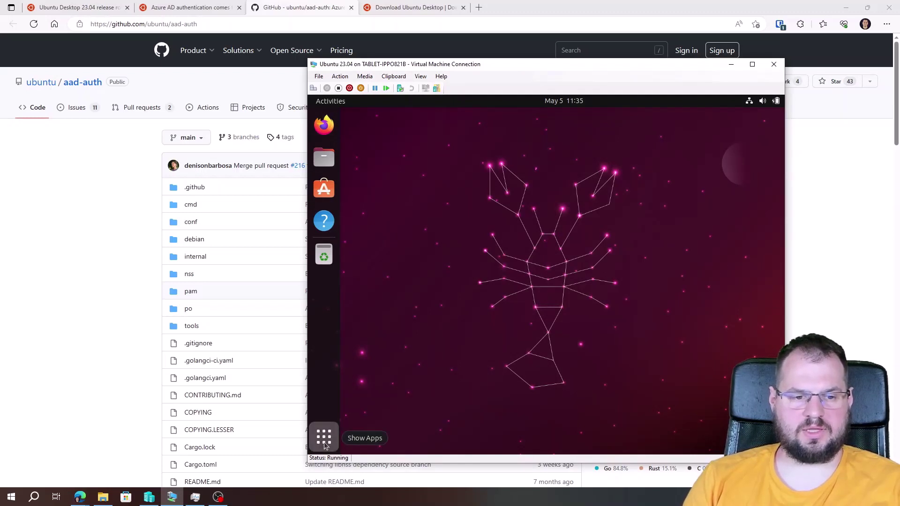
# Open Terminal via app search and run pwd to show the user's home directory
pyautogui.click(324, 437)
pyautogui.write('terminal')
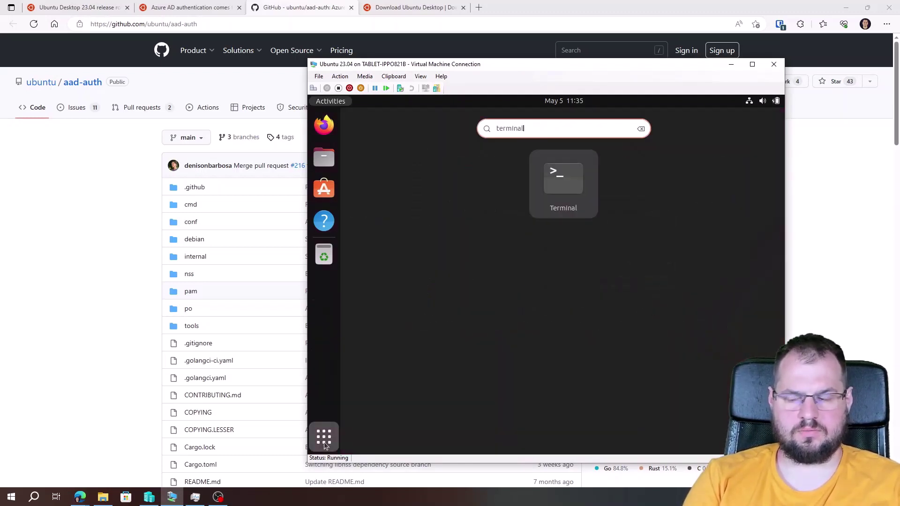
pyautogui.press('Return')
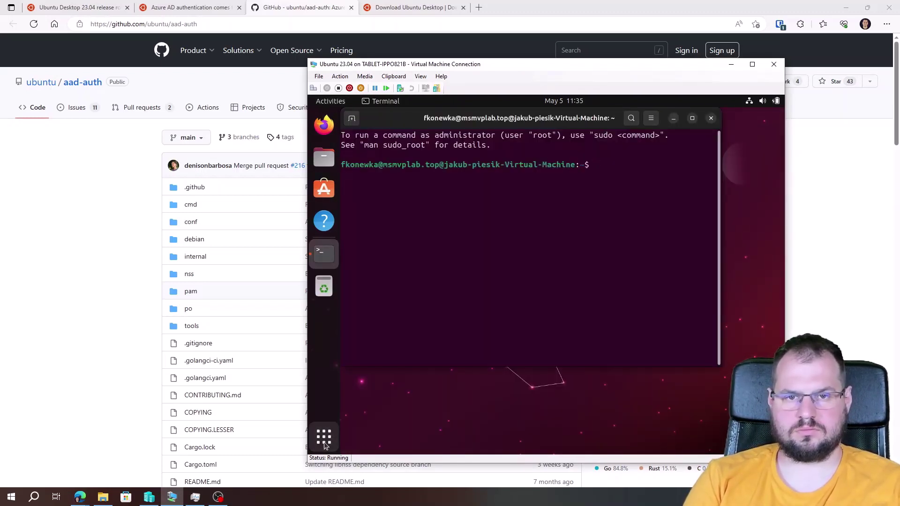
pyautogui.write('pwd')
pyautogui.press('Return')
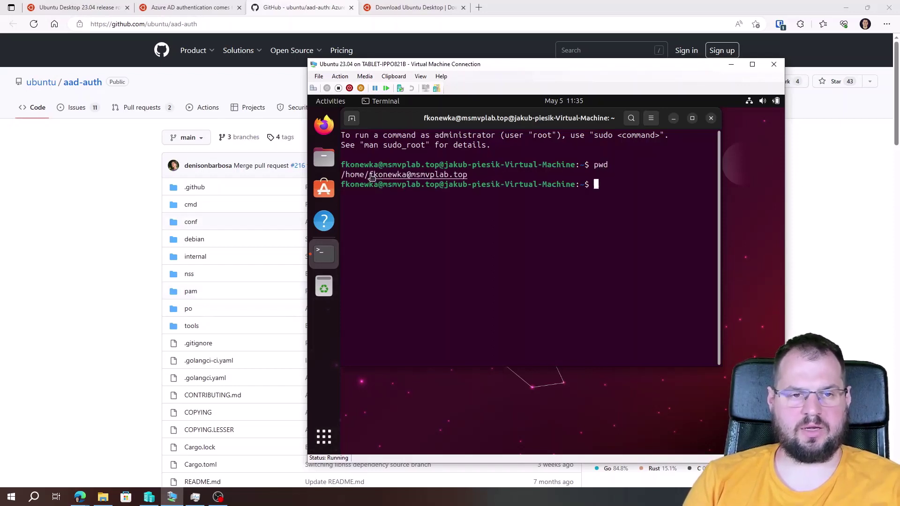
# Run sudo apt-get update and sudo apt-get upgrade as the Azure AD user
pyautogui.write('sud')
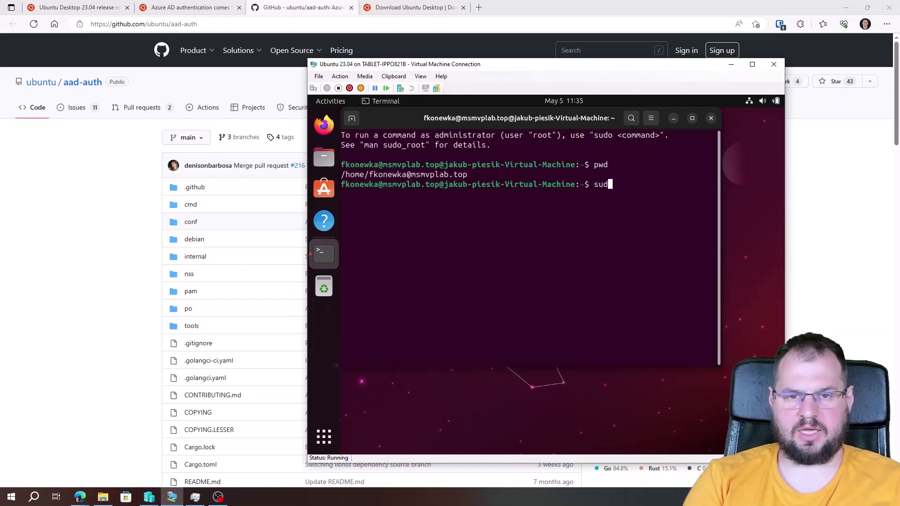
pyautogui.write('o apt')
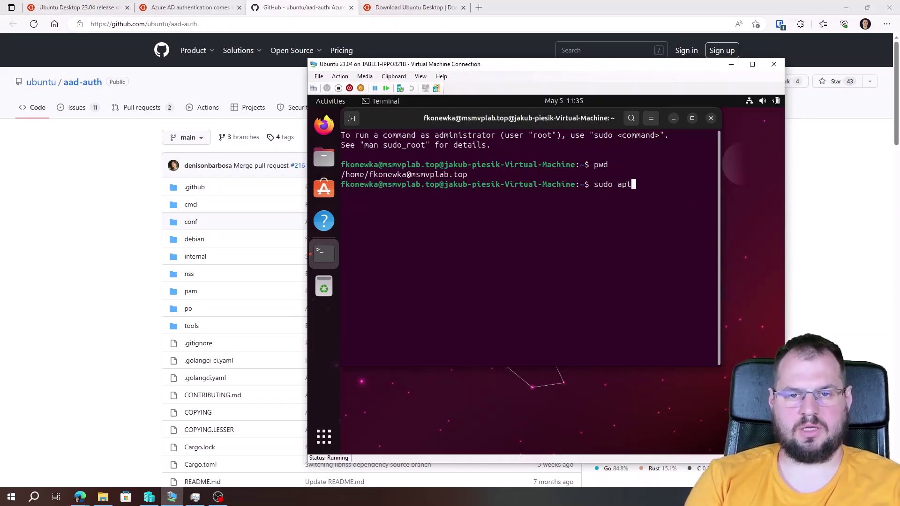
pyautogui.write('-get update')
pyautogui.press('Return')
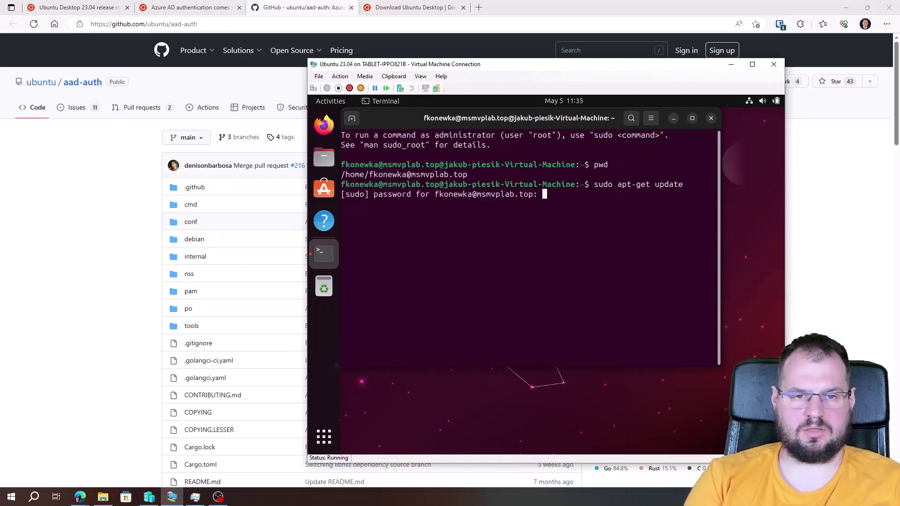
pyautogui.press('Return')
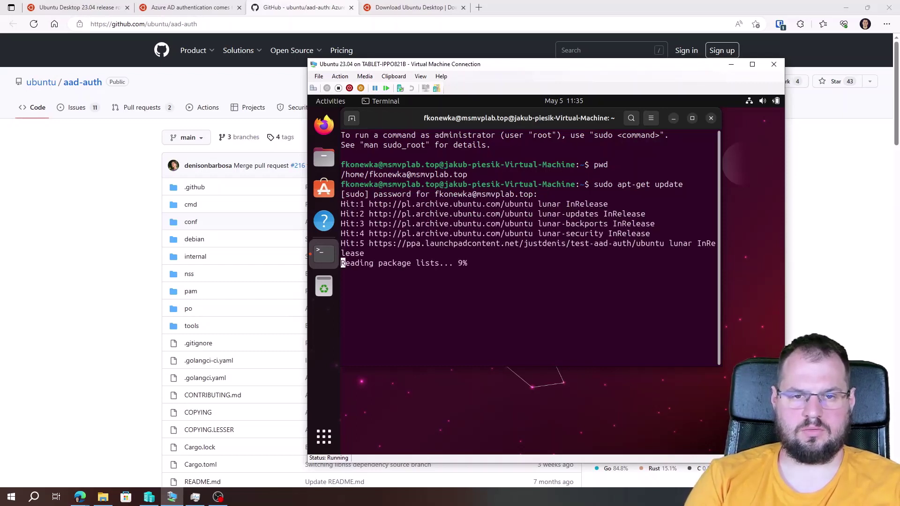
pyautogui.write('sud')
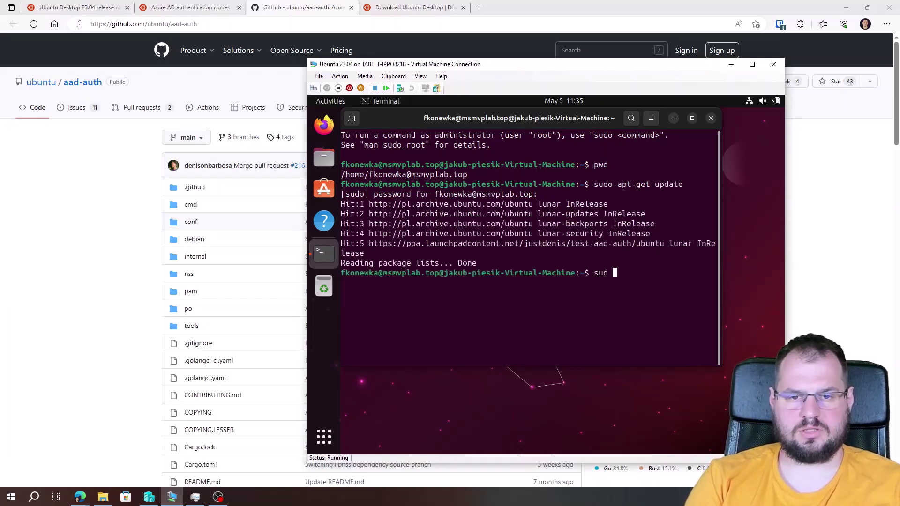
pyautogui.write('o apt-get upgrade')
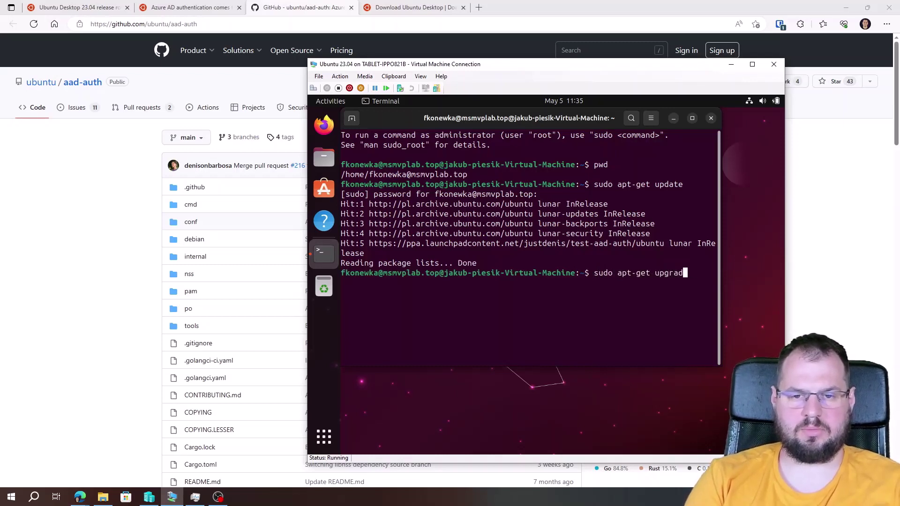
pyautogui.press('Return')
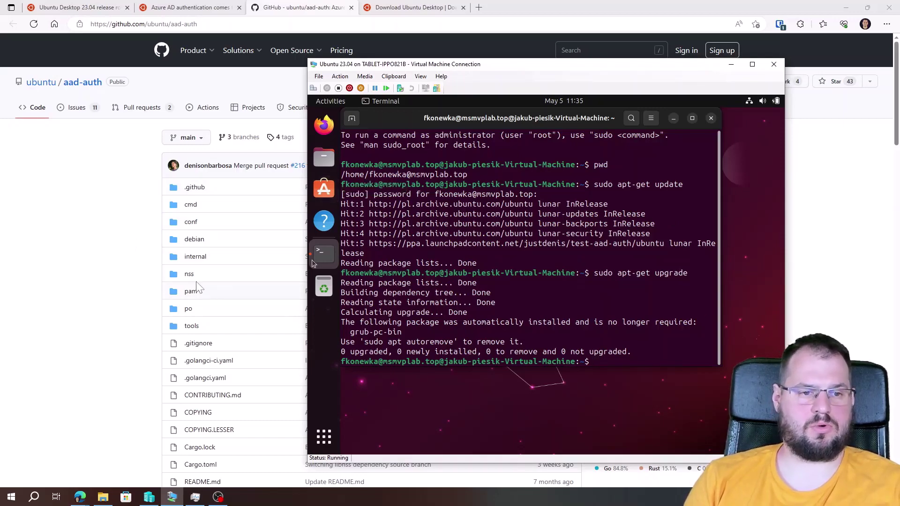
# In Edge's aad-auth README, select the 'sudo apt install libpam-aad libnss-aad' command
pyautogui.click(137, 251)
pyautogui.scroll(-10, 312, 266)
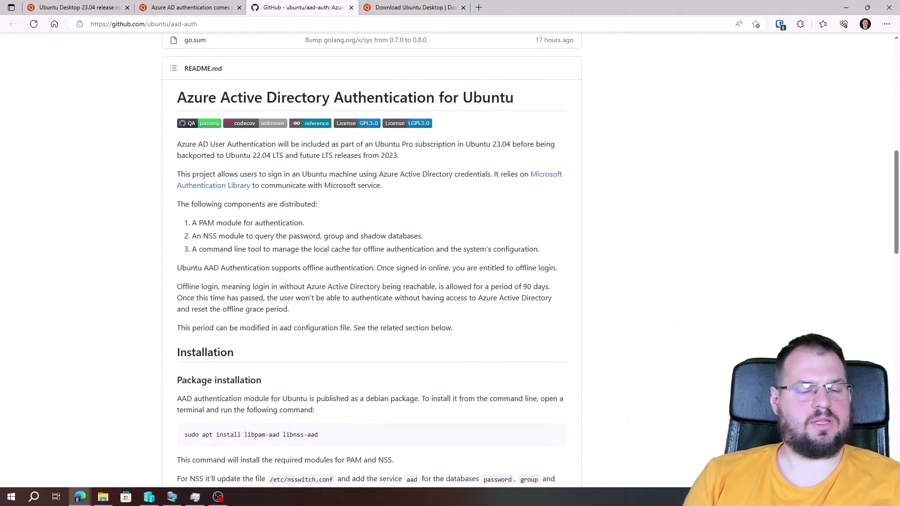
pyautogui.scroll(-3, 297, 267)
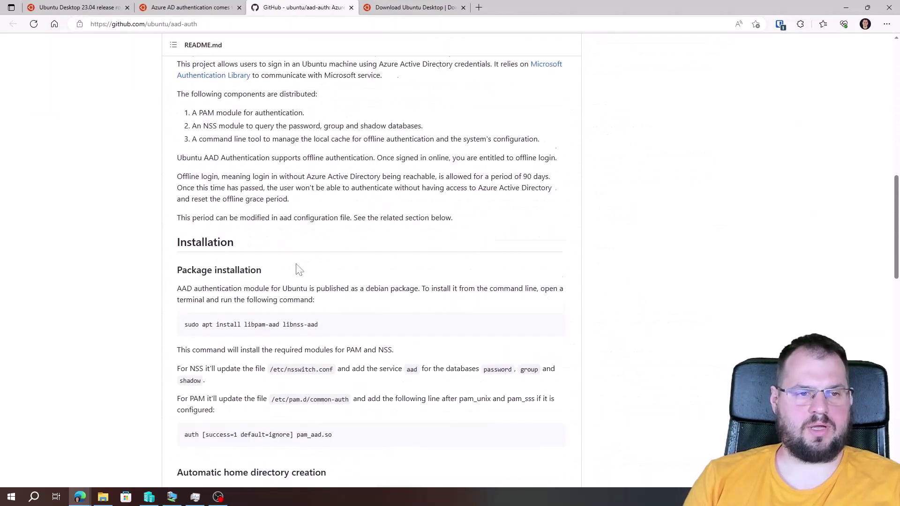
pyautogui.moveTo(184, 301); pyautogui.dragTo(331, 311)
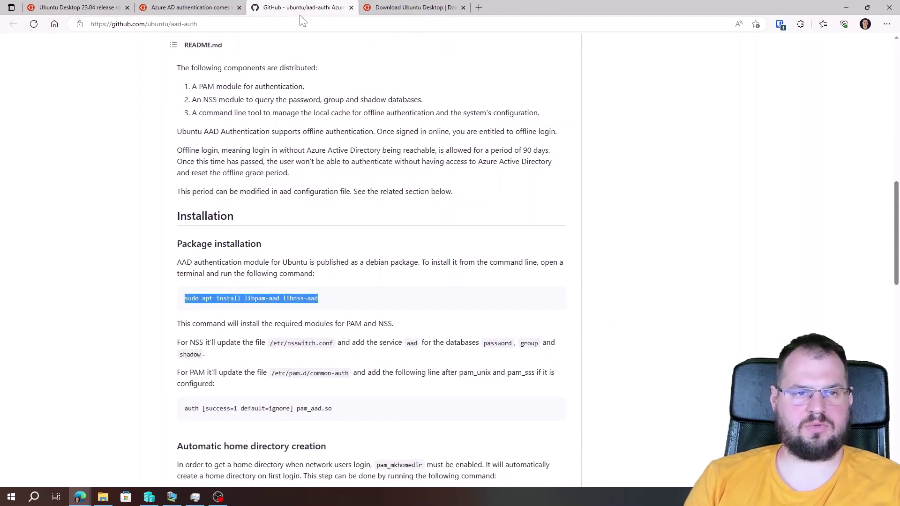
pyautogui.scroll(-3, 334, 320)
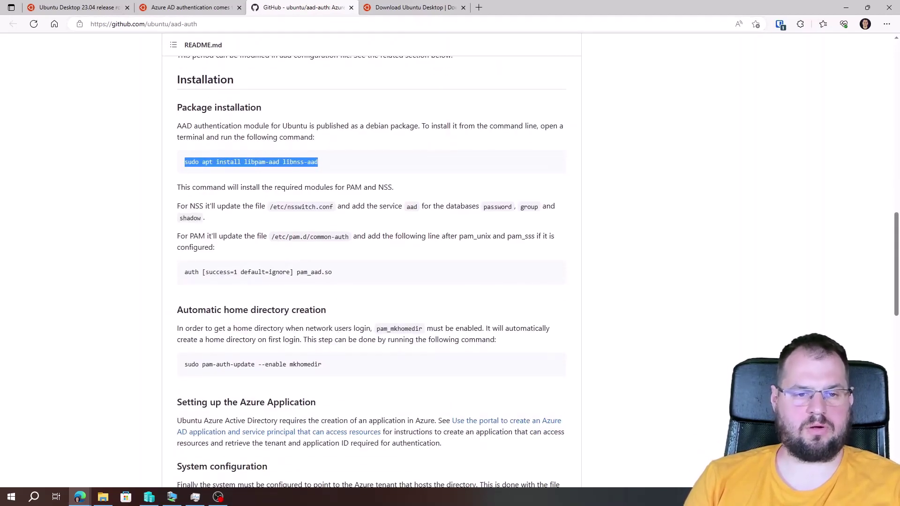
pyautogui.scroll(15, 158, 229)
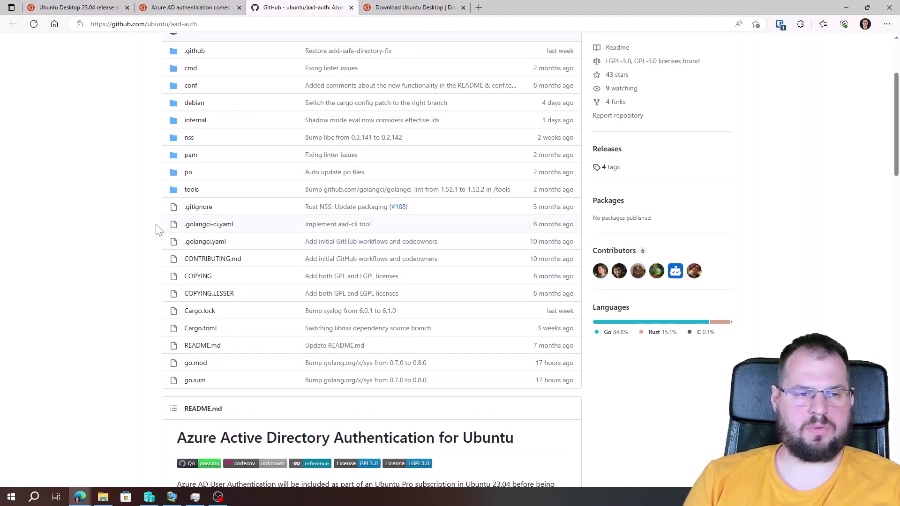
pyautogui.scroll(2, 183, 241)
pyautogui.scroll(-2, 225, 258)
pyautogui.scroll(-3, 253, 269)
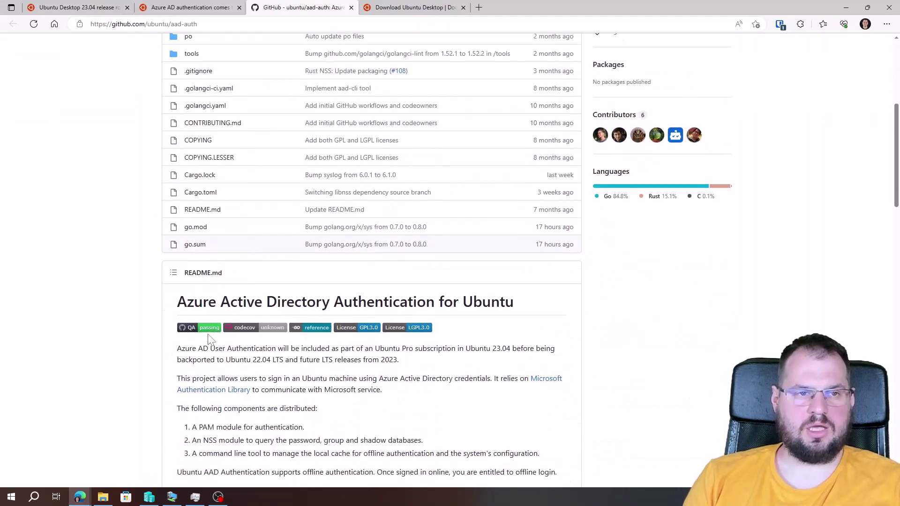